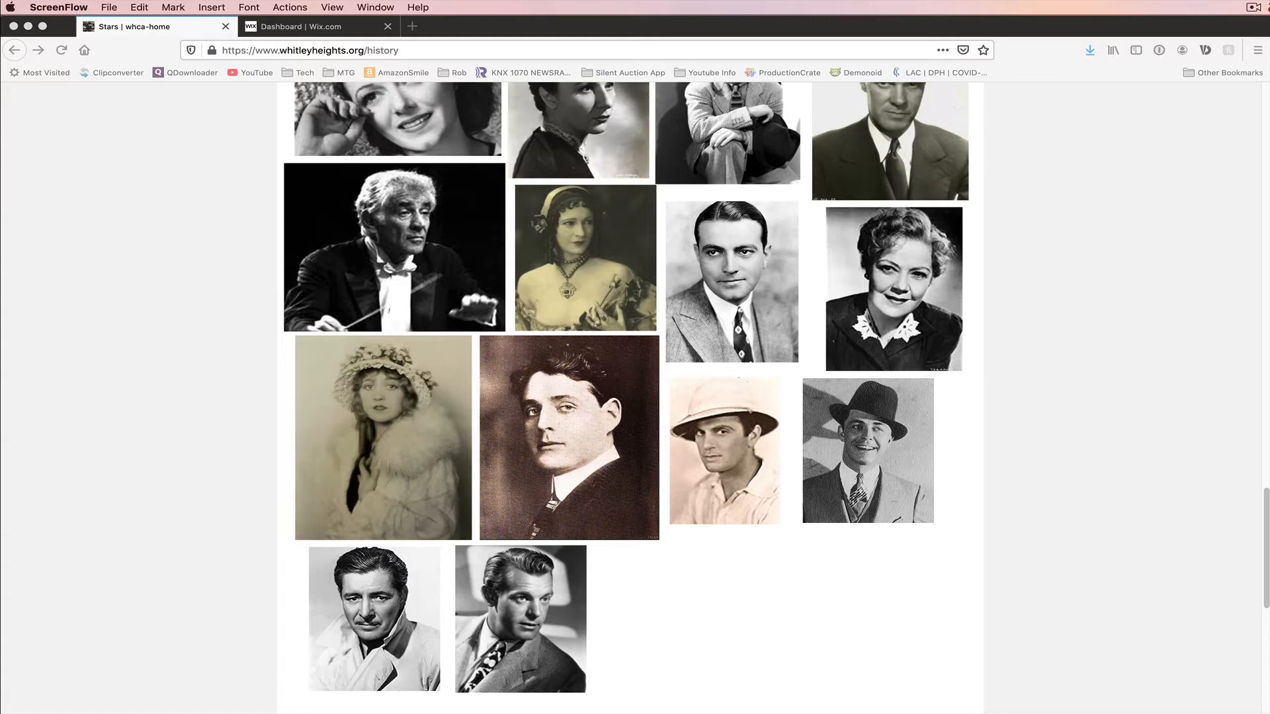
Step: Hover over the star photos on the live History page to examine how each reveals a name
{"action": "left_click", "coordinate": [787, 615]}
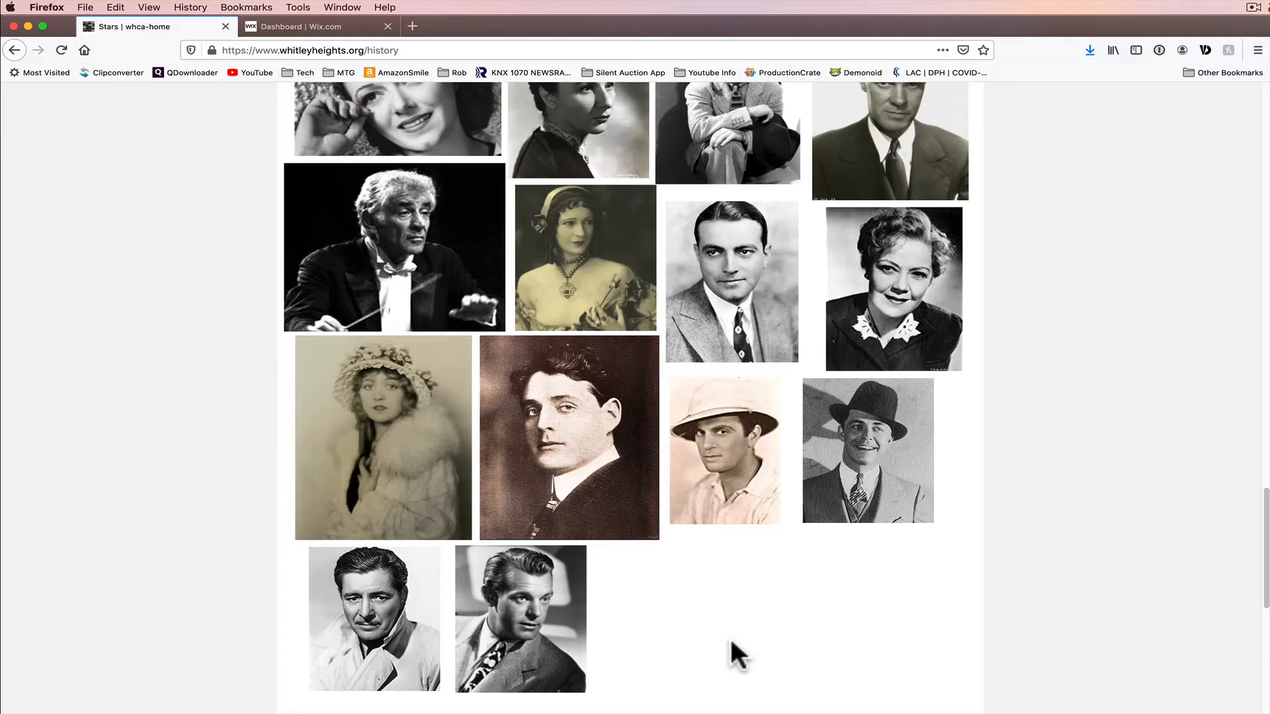
{"action": "mouse_move", "coordinate": [730, 471]}
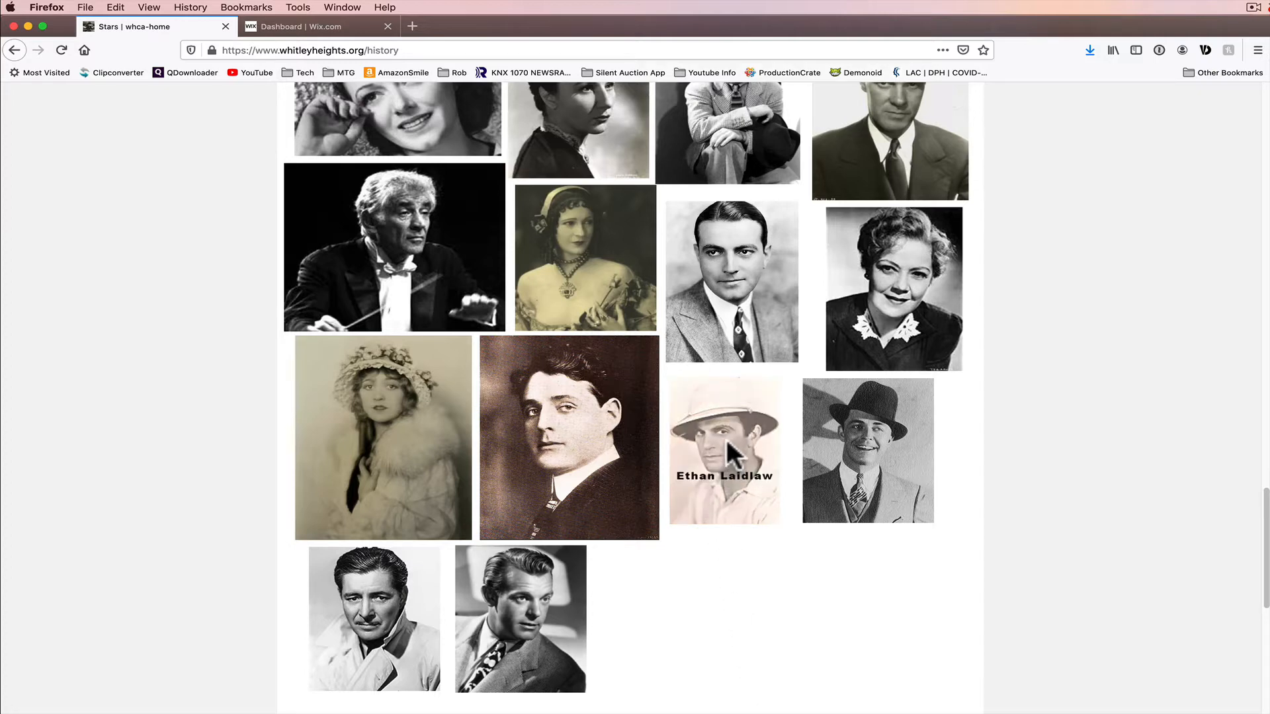
{"action": "mouse_move", "coordinate": [616, 438]}
{"action": "mouse_move", "coordinate": [417, 438]}
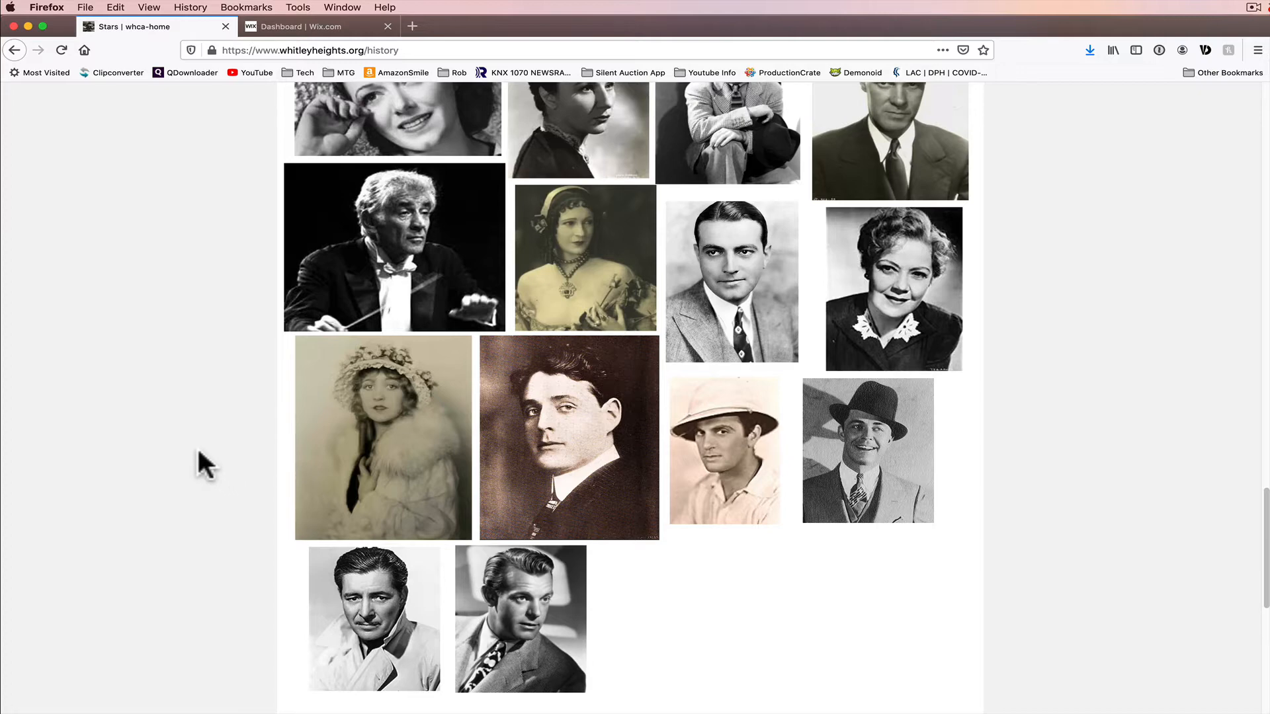
Step: Open the site in the Wix Editor from the dashboard's site actions
{"action": "left_click", "coordinate": [307, 22]}
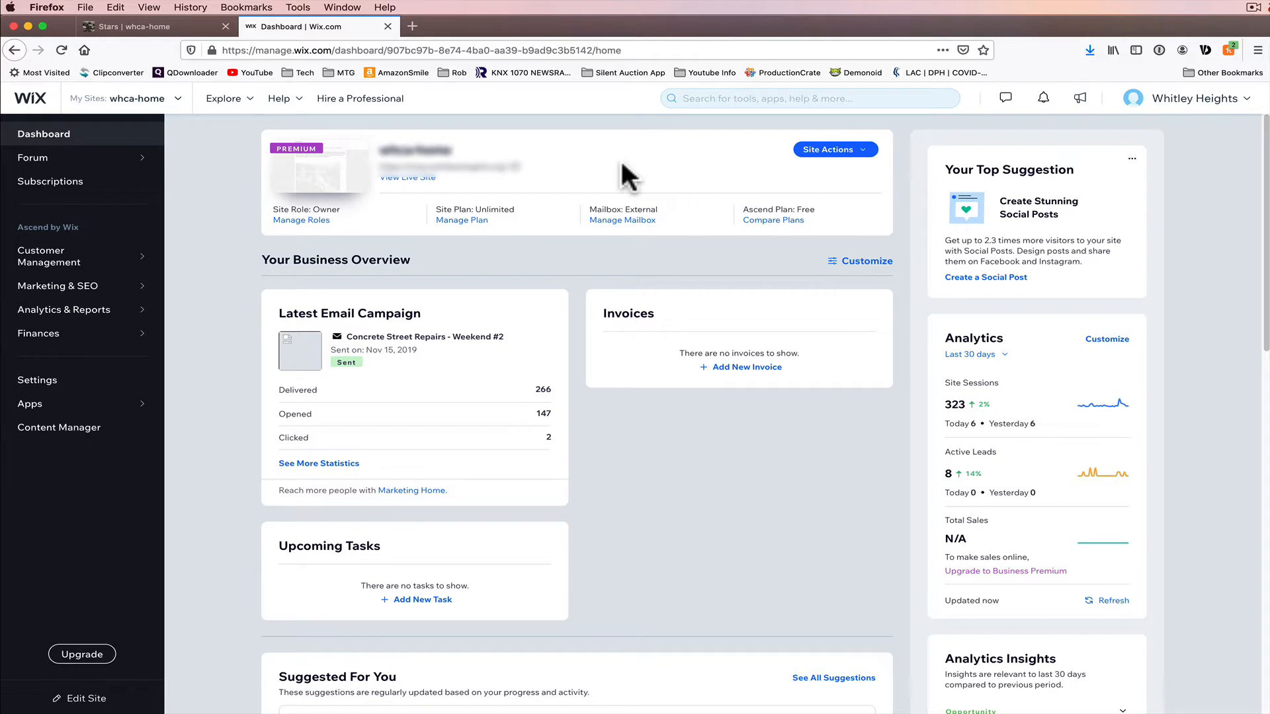
{"action": "left_click", "coordinate": [821, 155]}
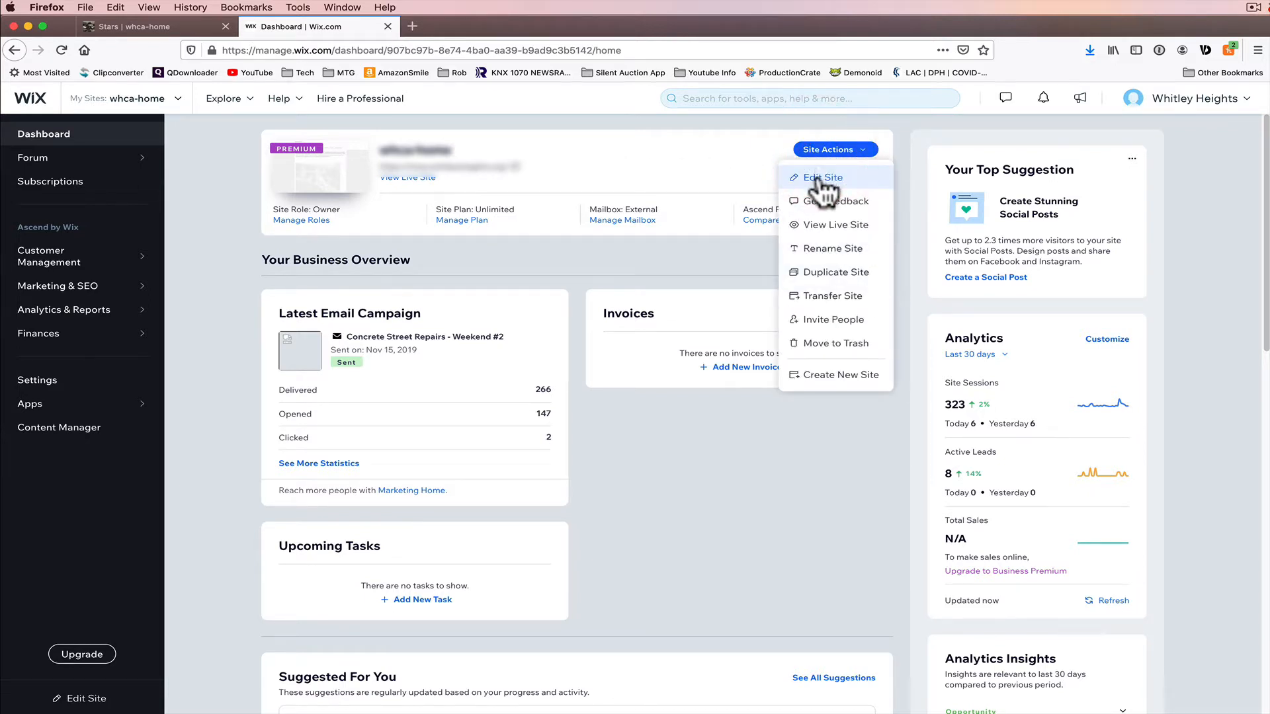
{"action": "left_click", "coordinate": [822, 179]}
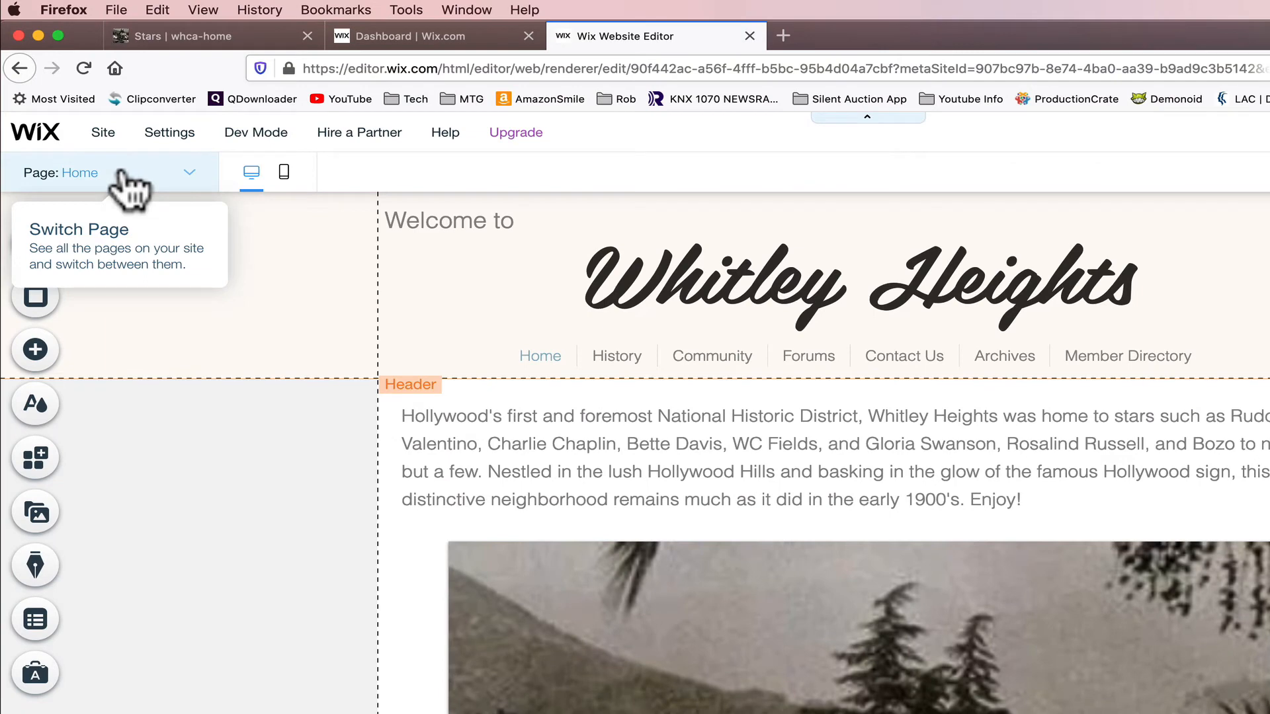
Step: Switch the editor to the Stars page and bring its last row of photos into view
{"action": "left_click", "coordinate": [164, 173]}
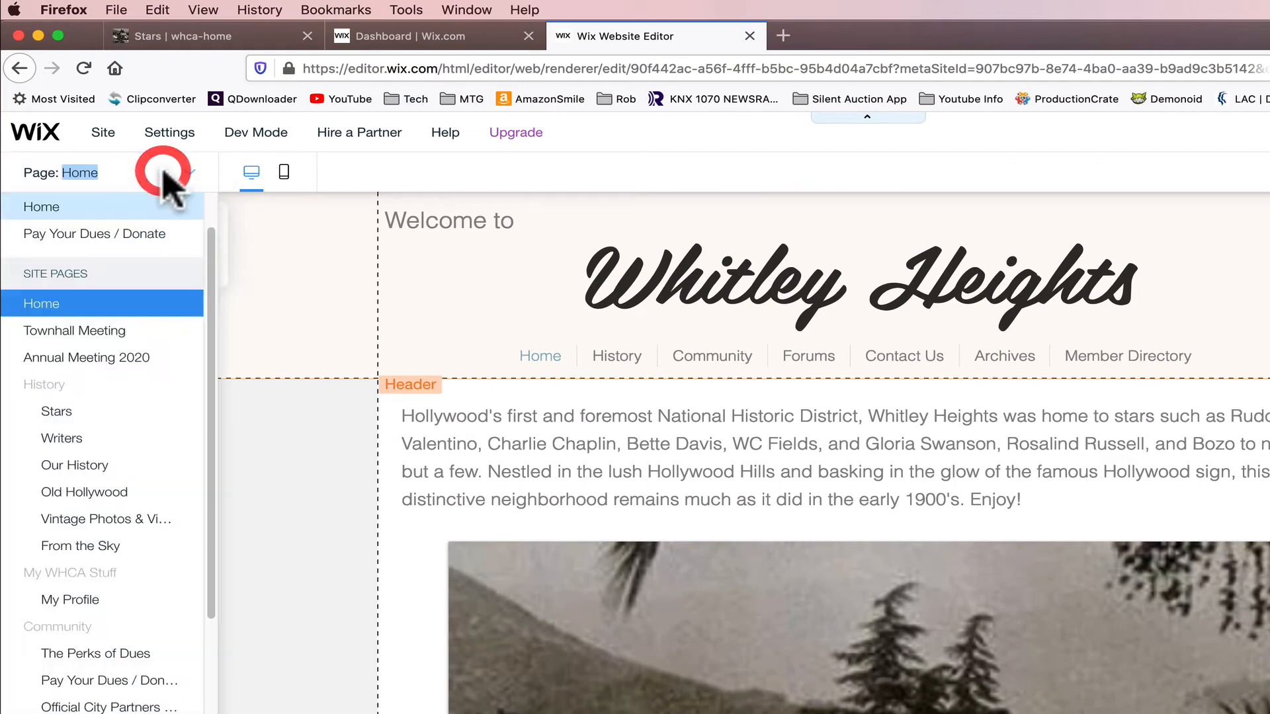
{"action": "left_click", "coordinate": [62, 412]}
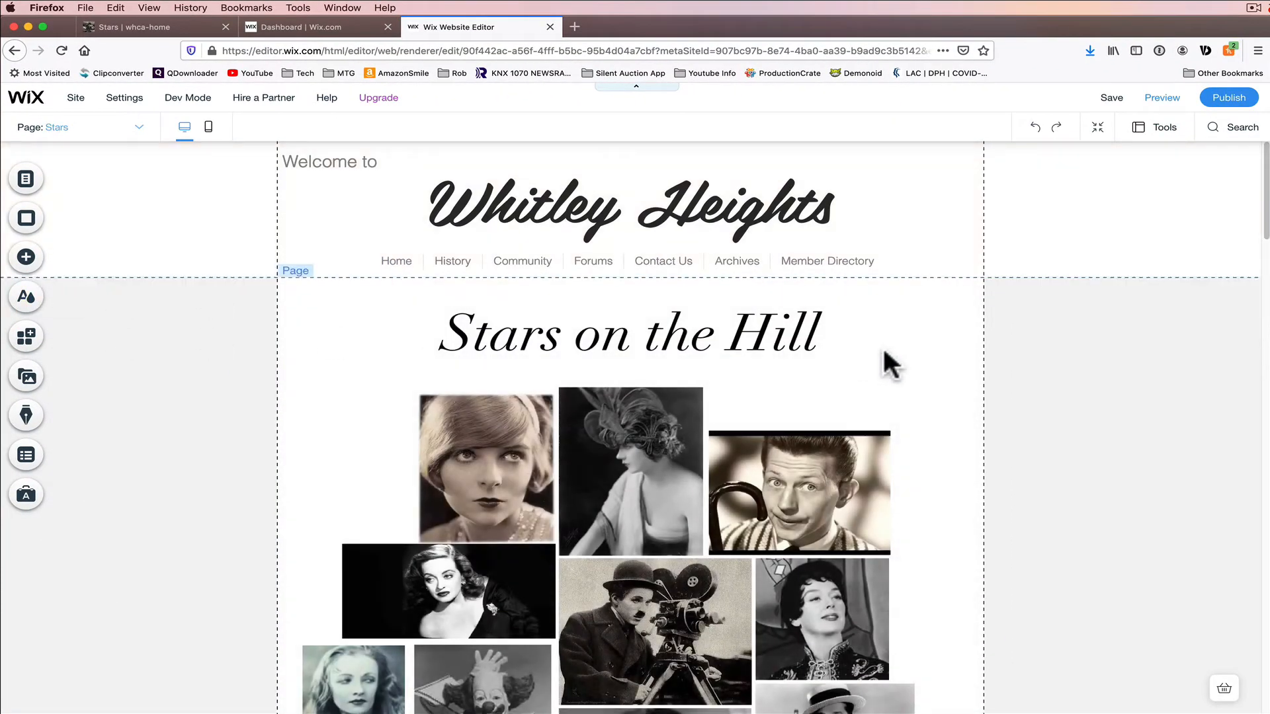
{"action": "scroll", "coordinate": [885, 351], "scroll_direction": "down", "scroll_amount": 10}
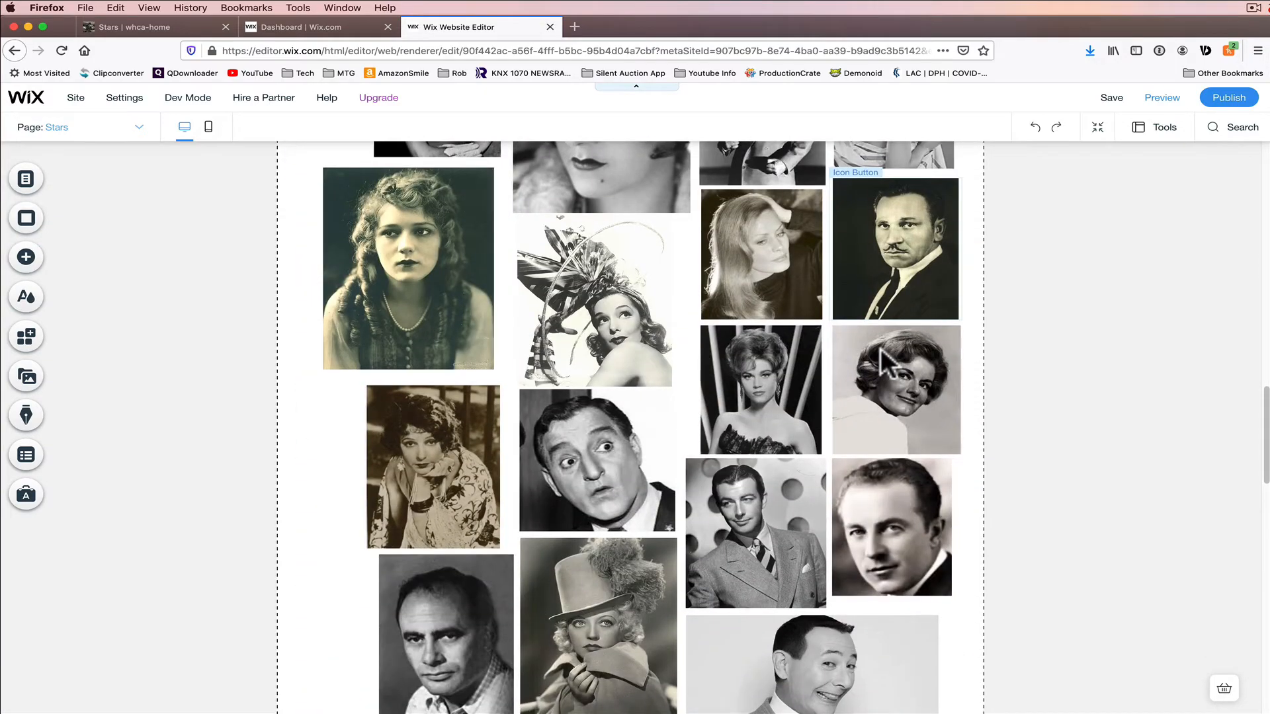
{"action": "scroll", "coordinate": [885, 361], "scroll_direction": "down", "scroll_amount": 8}
{"action": "scroll", "coordinate": [878, 348], "scroll_direction": "up", "scroll_amount": 2}
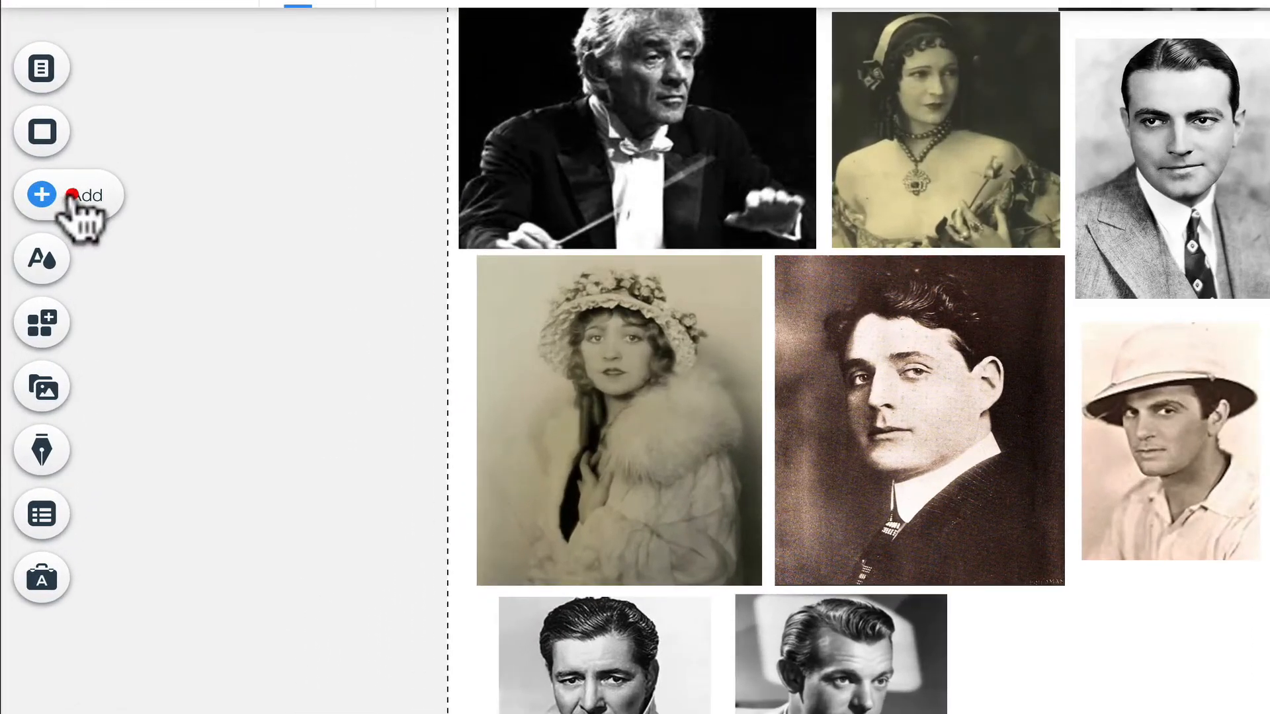
Step: Add an icon button below the last row of star photos and enlarge it to roughly photo size
{"action": "left_click", "coordinate": [28, 258]}
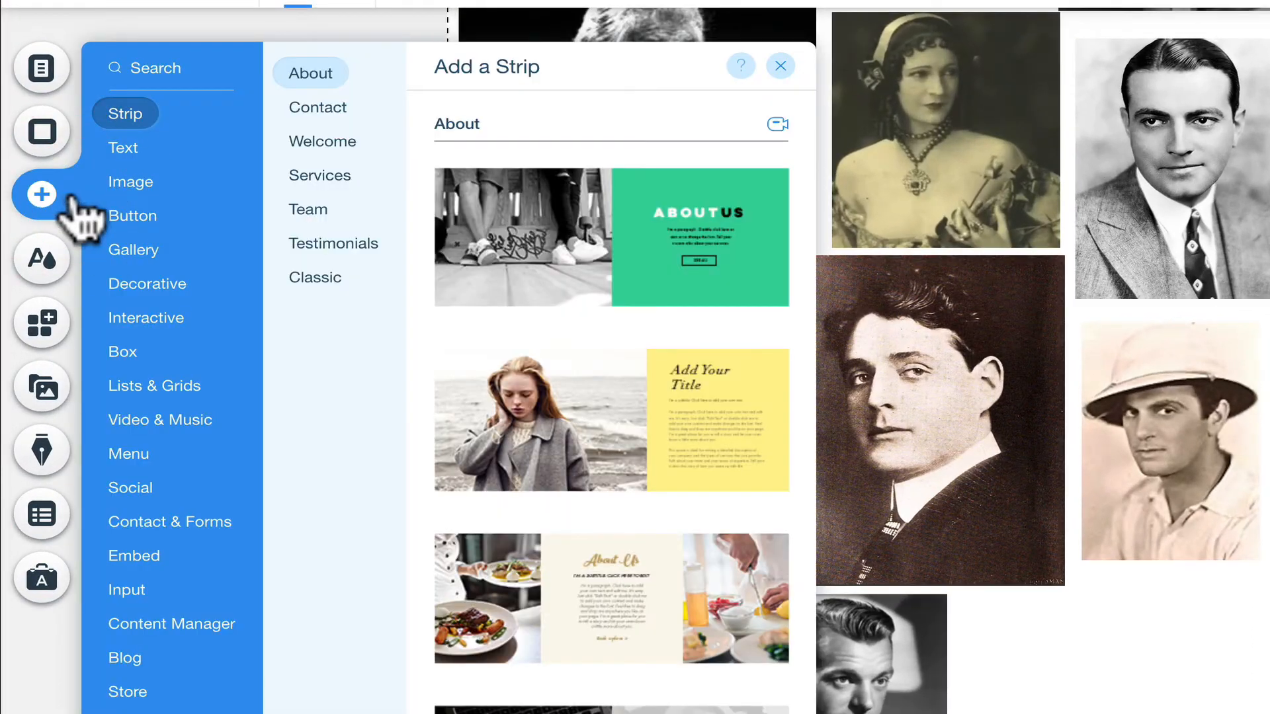
{"action": "mouse_move", "coordinate": [132, 218]}
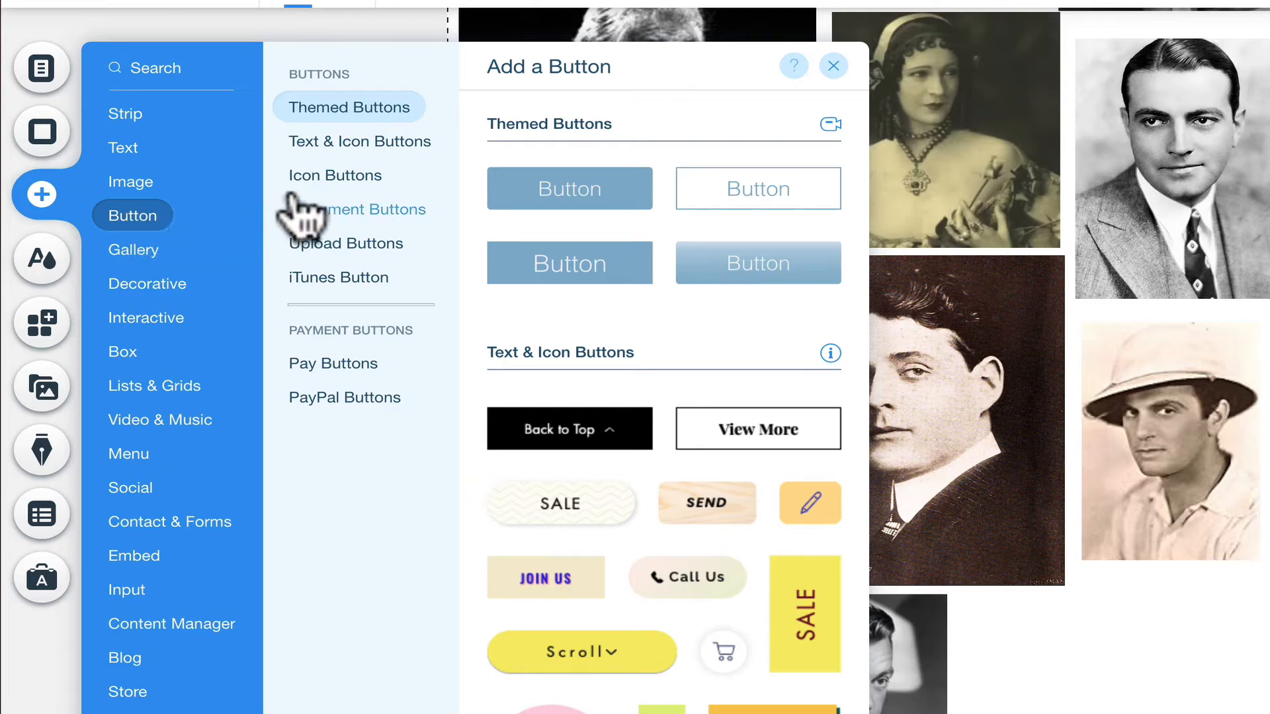
{"action": "left_click", "coordinate": [343, 177]}
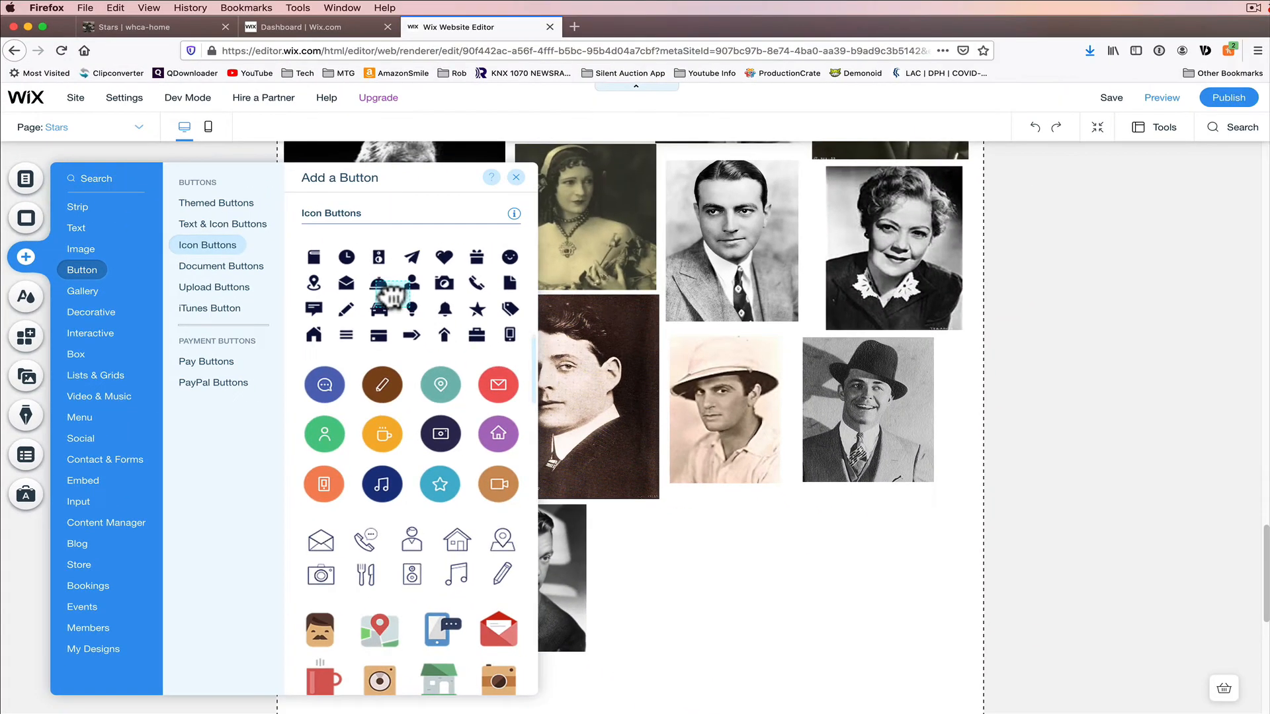
{"action": "left_click_drag", "start_coordinate": [611, 238], "coordinate": [1253, 713]}
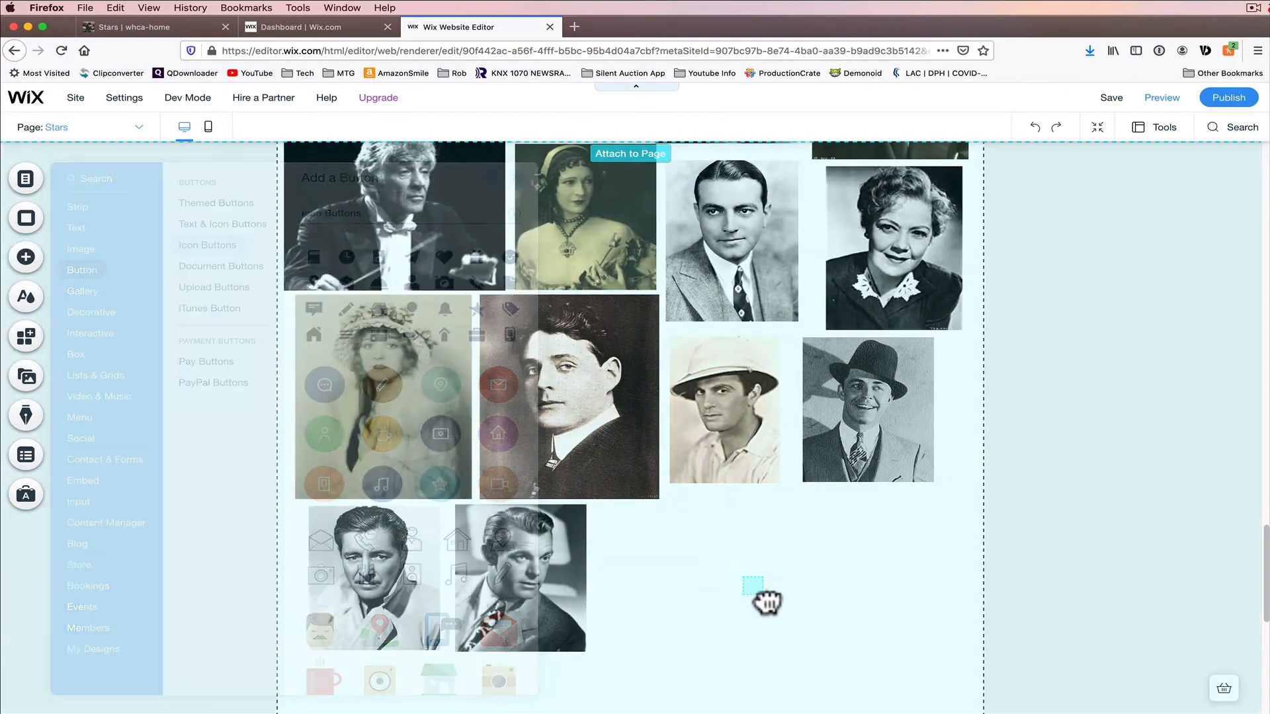
{"action": "left_click_drag", "start_coordinate": [767, 601], "coordinate": [754, 586]}
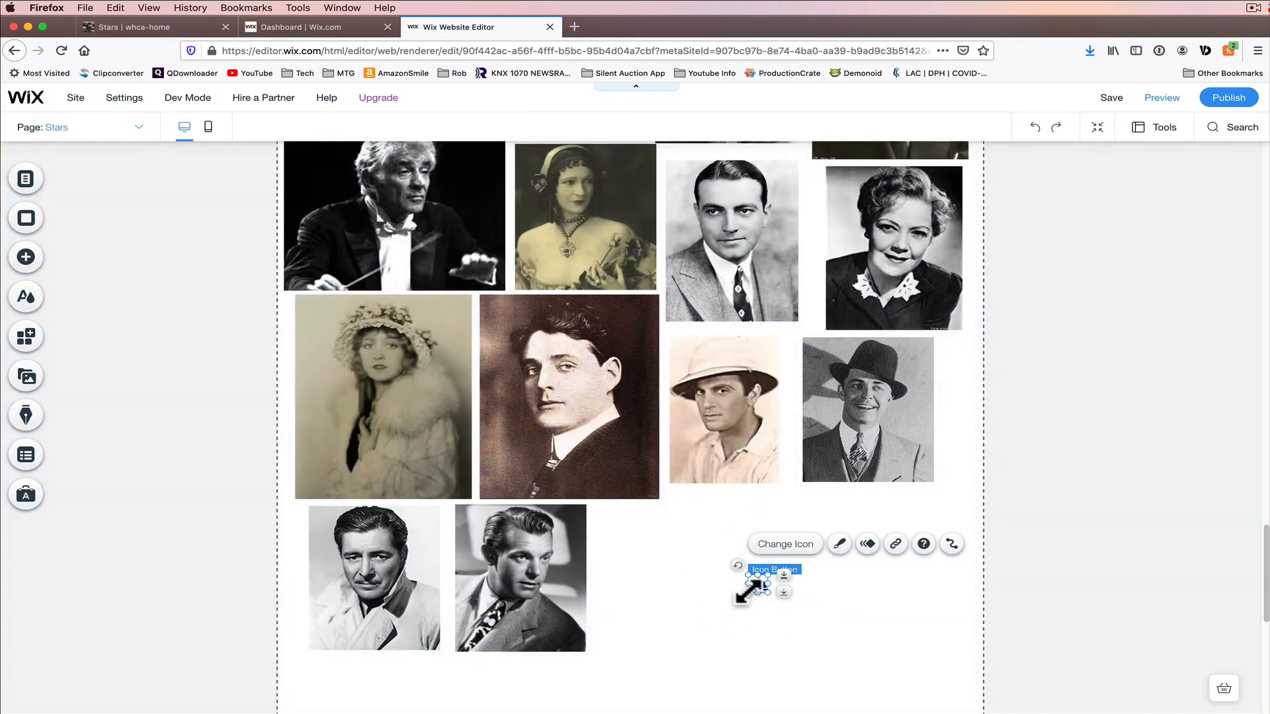
{"action": "left_click_drag", "start_coordinate": [746, 573], "coordinate": [662, 524]}
{"action": "left_click_drag", "start_coordinate": [767, 591], "coordinate": [809, 621]}
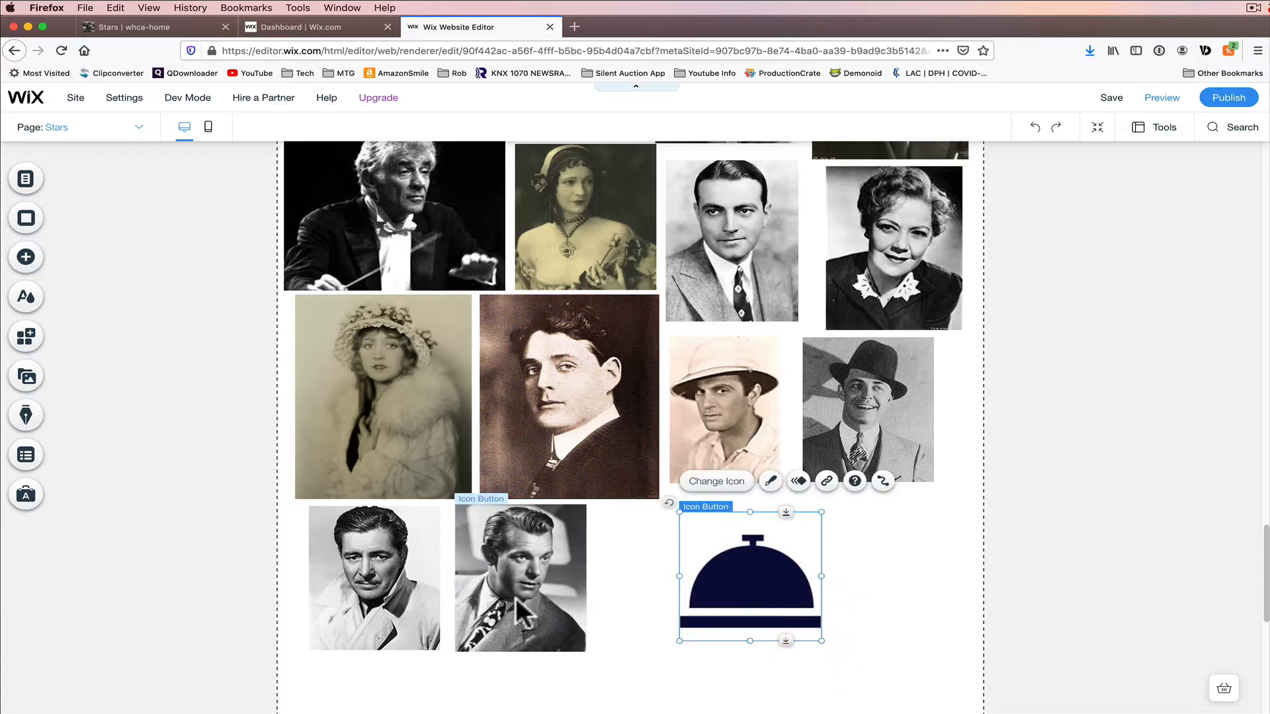
Step: Set the icon button's regular-state image to Lugosi.jpg from the site files and close the settings
{"action": "left_click", "coordinate": [723, 482]}
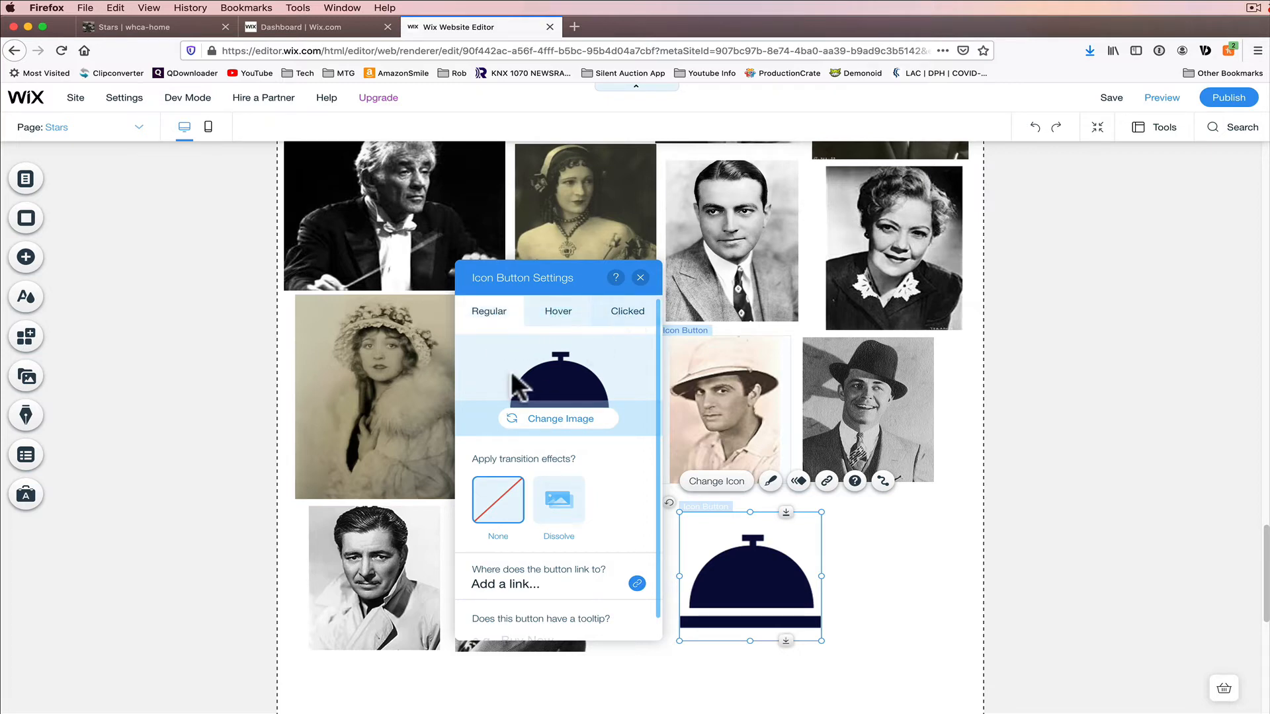
{"action": "left_click", "coordinate": [567, 418]}
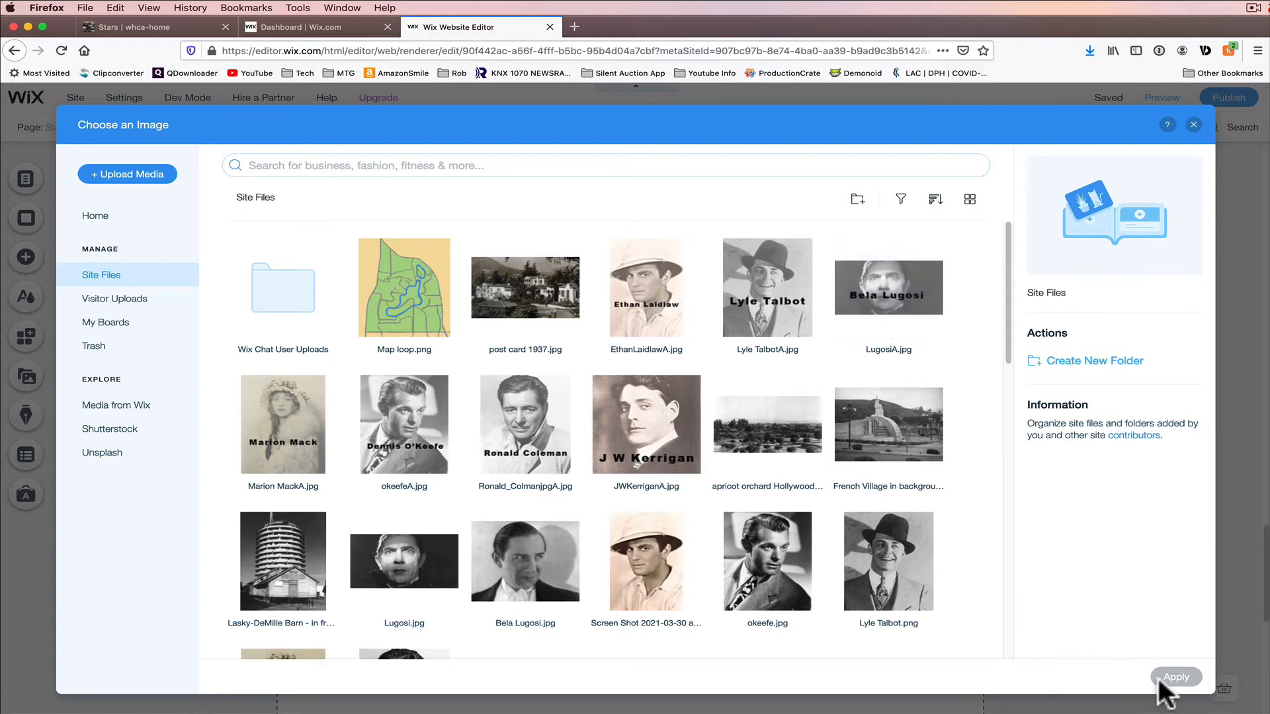
{"action": "left_click", "coordinate": [421, 565]}
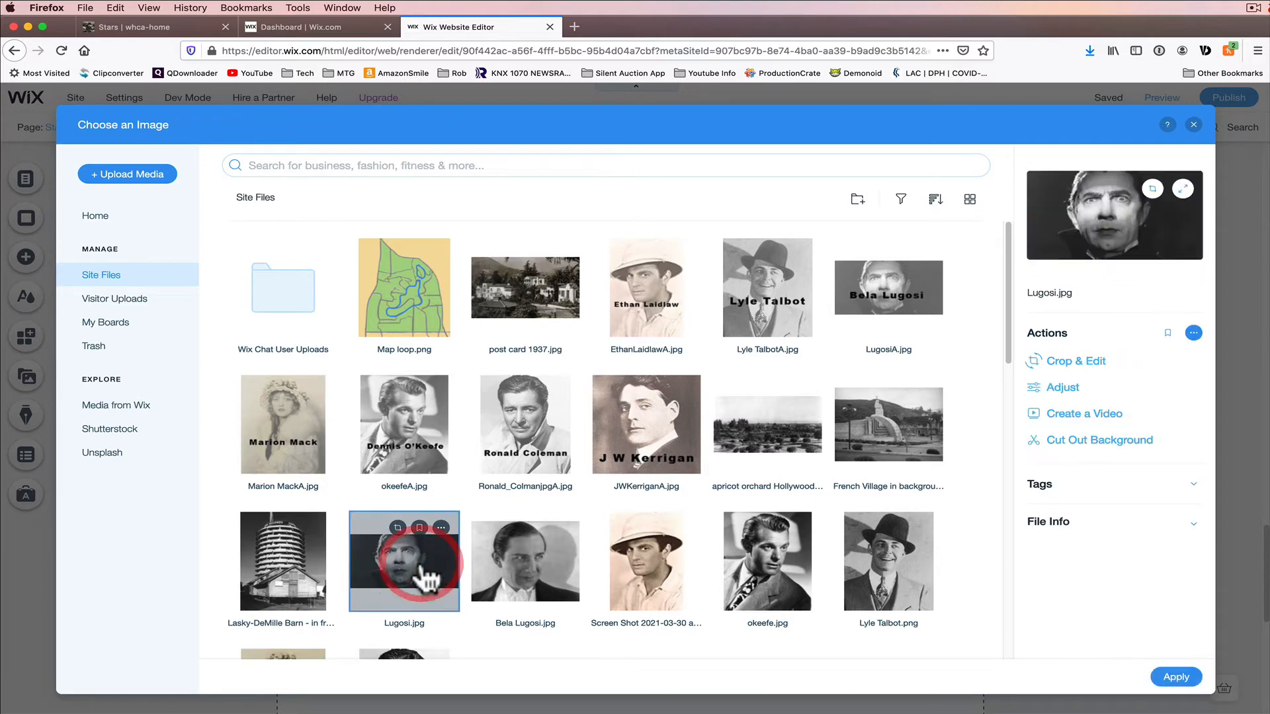
{"action": "left_click", "coordinate": [1174, 678]}
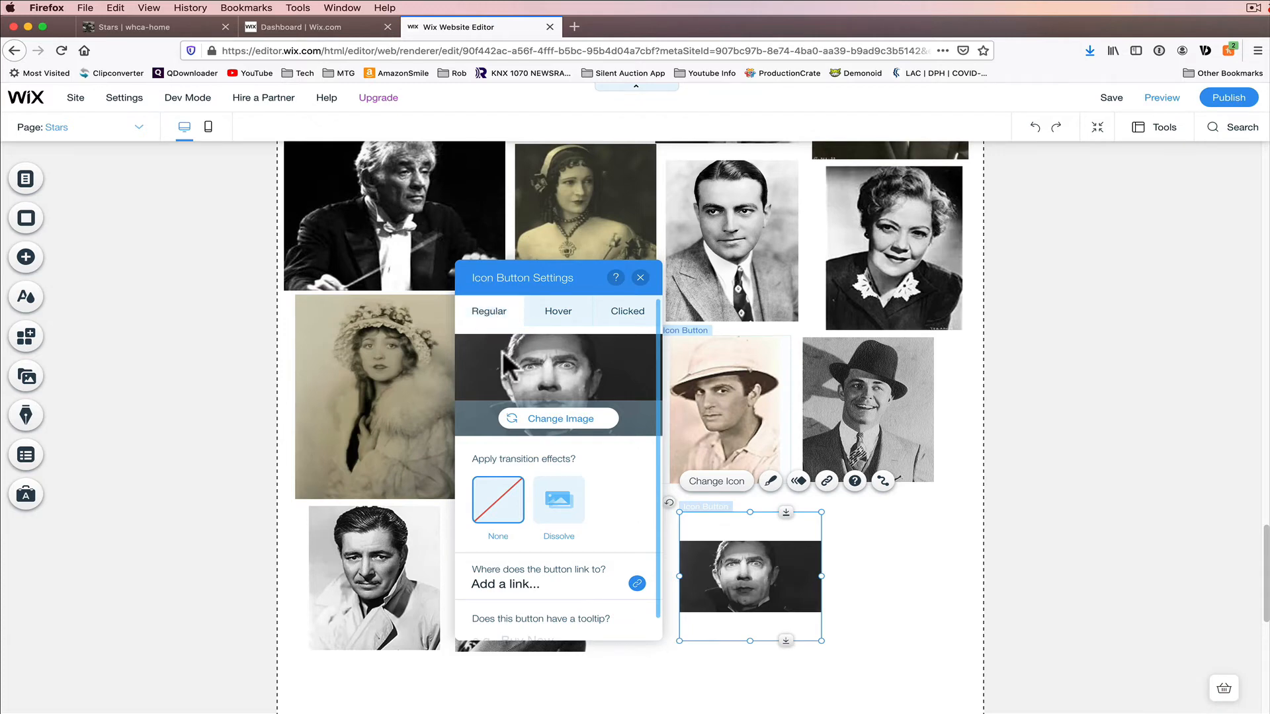
{"action": "left_click", "coordinate": [559, 316]}
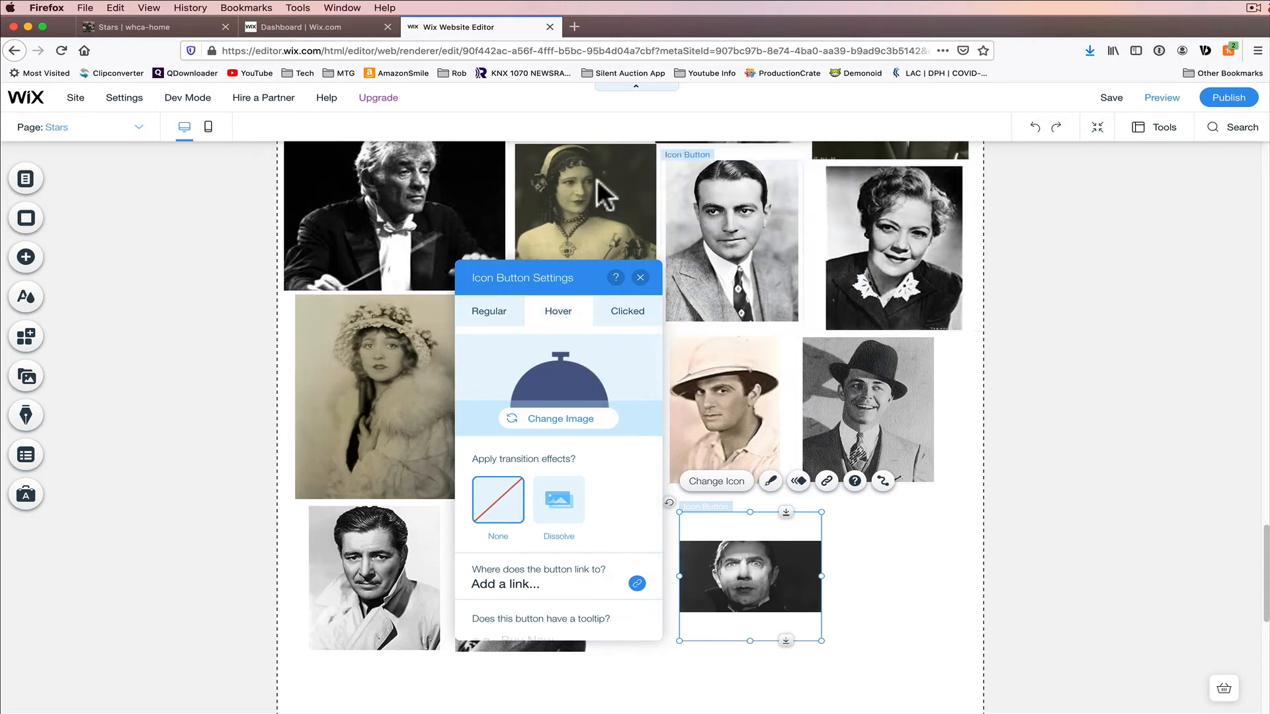
{"action": "left_click", "coordinate": [641, 279]}
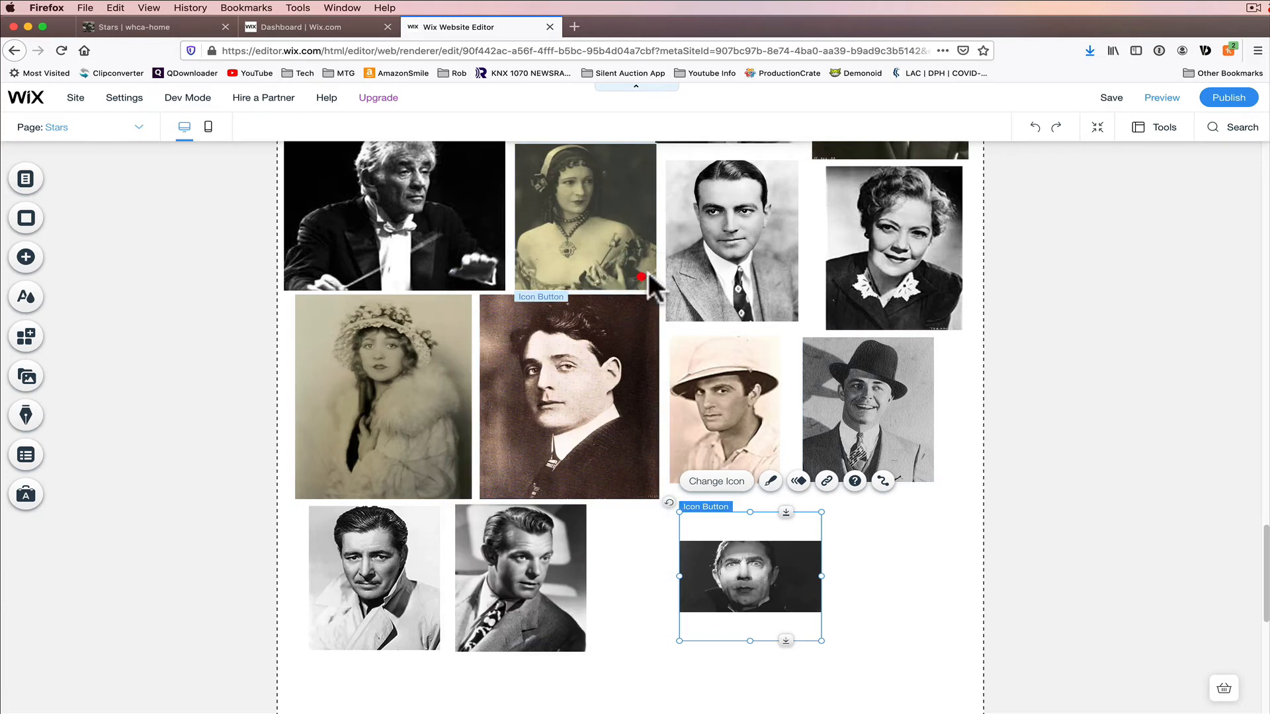
Step: Preview the page to check the new button, then return to the editor
{"action": "left_click", "coordinate": [1163, 96]}
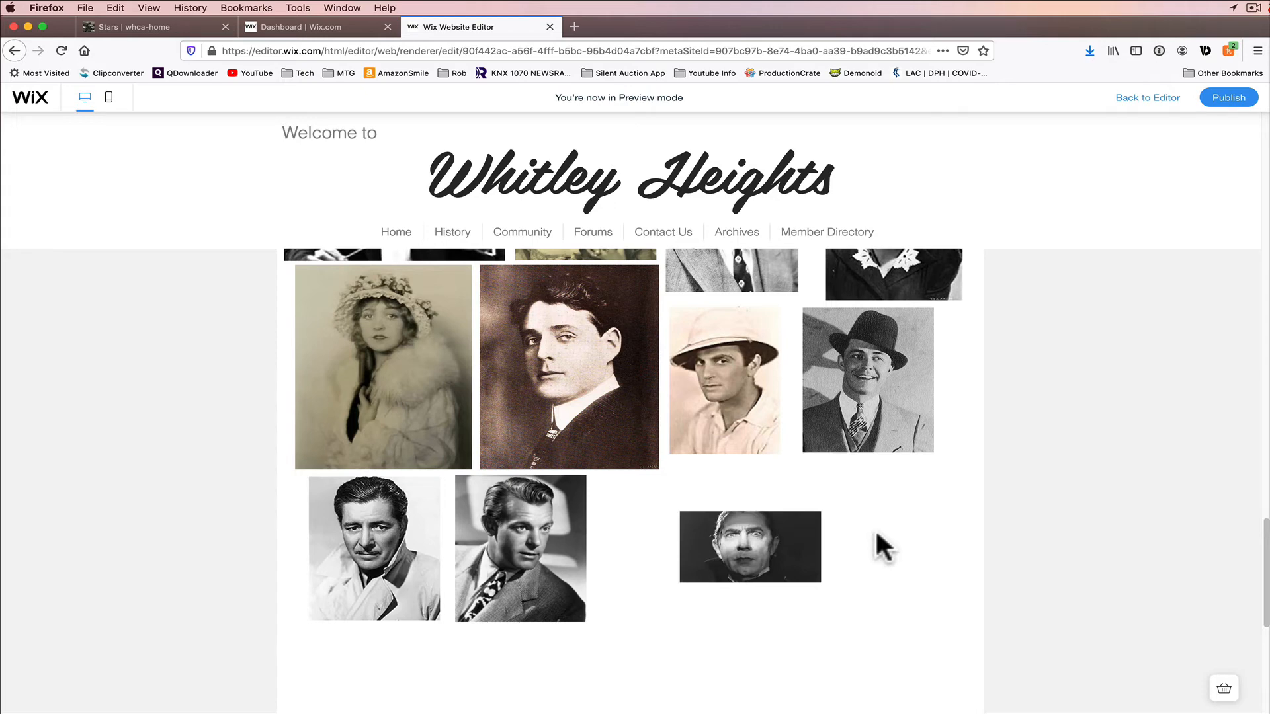
{"action": "left_click", "coordinate": [1143, 106]}
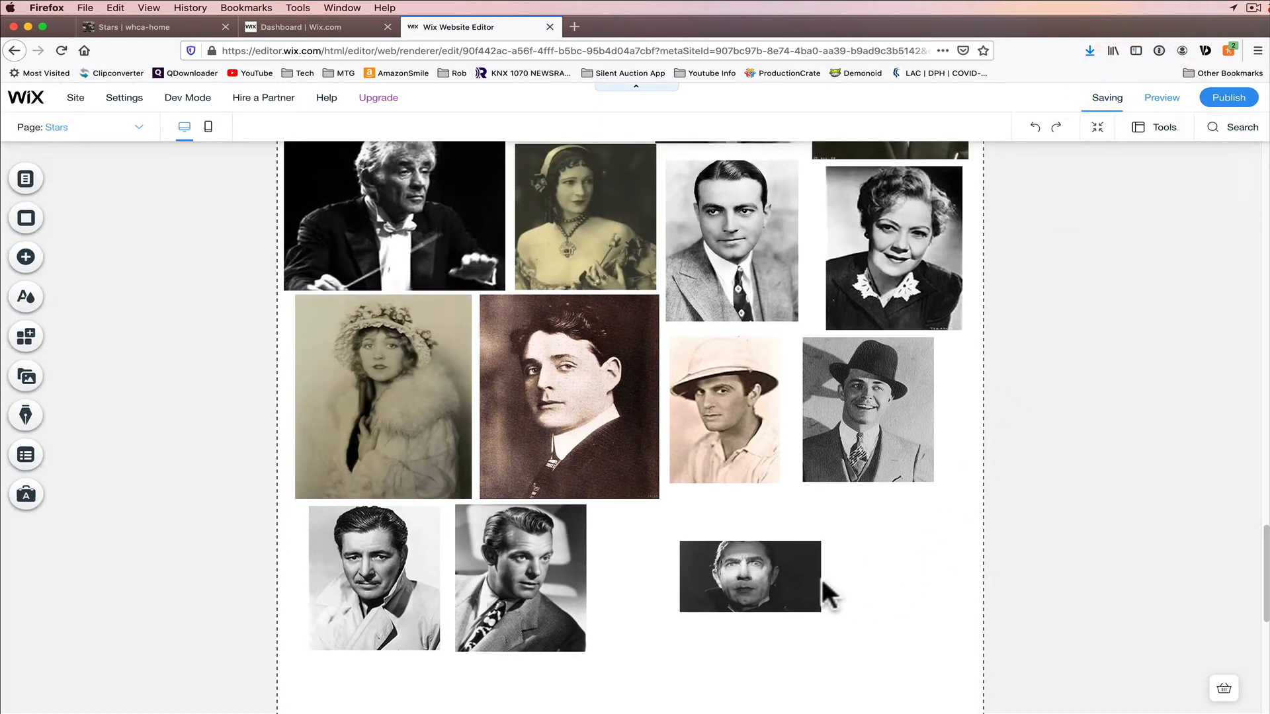
Step: Set the icon button's hover-state image to LugosiA.jpg from the site files
{"action": "left_click", "coordinate": [748, 585]}
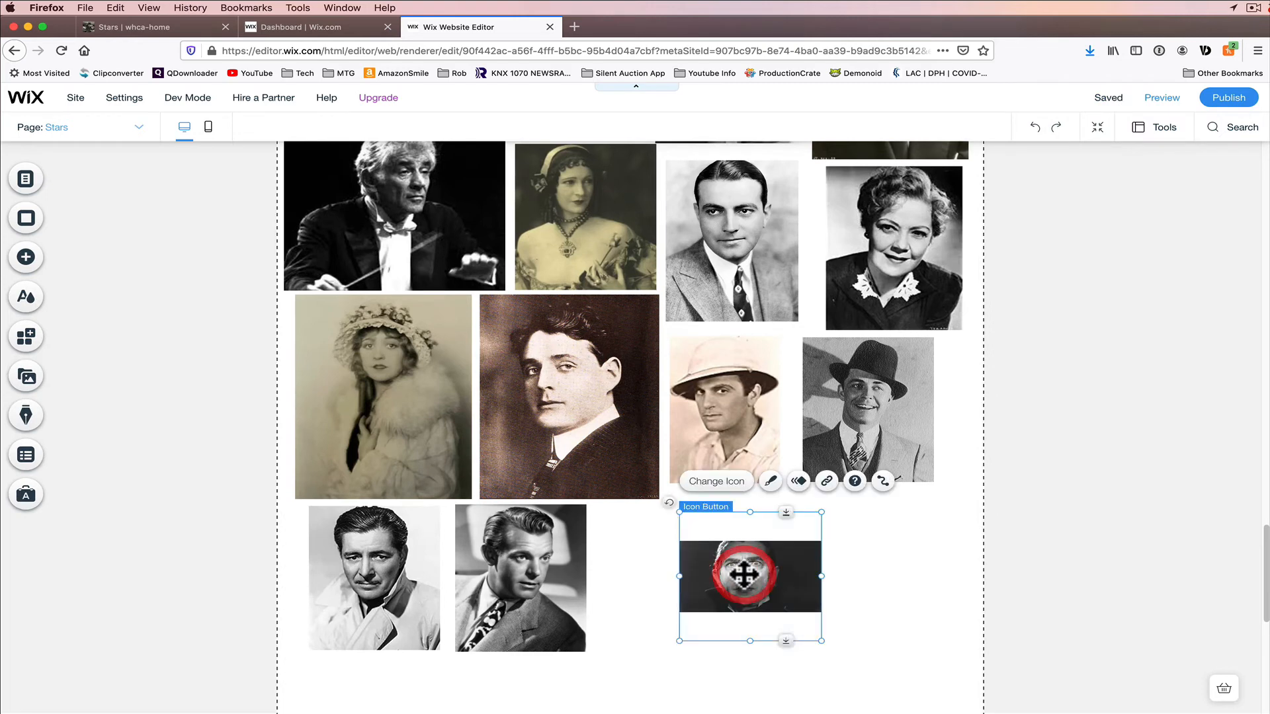
{"action": "left_click", "coordinate": [714, 486]}
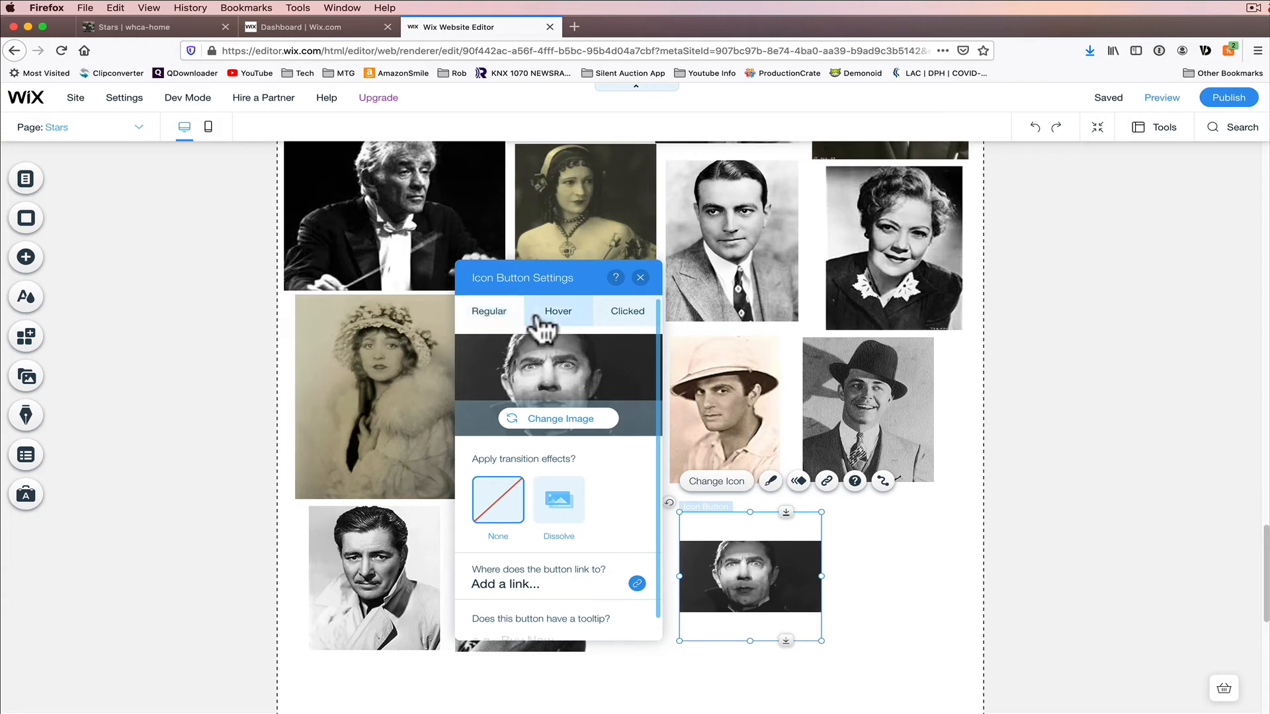
{"action": "left_click", "coordinate": [558, 315]}
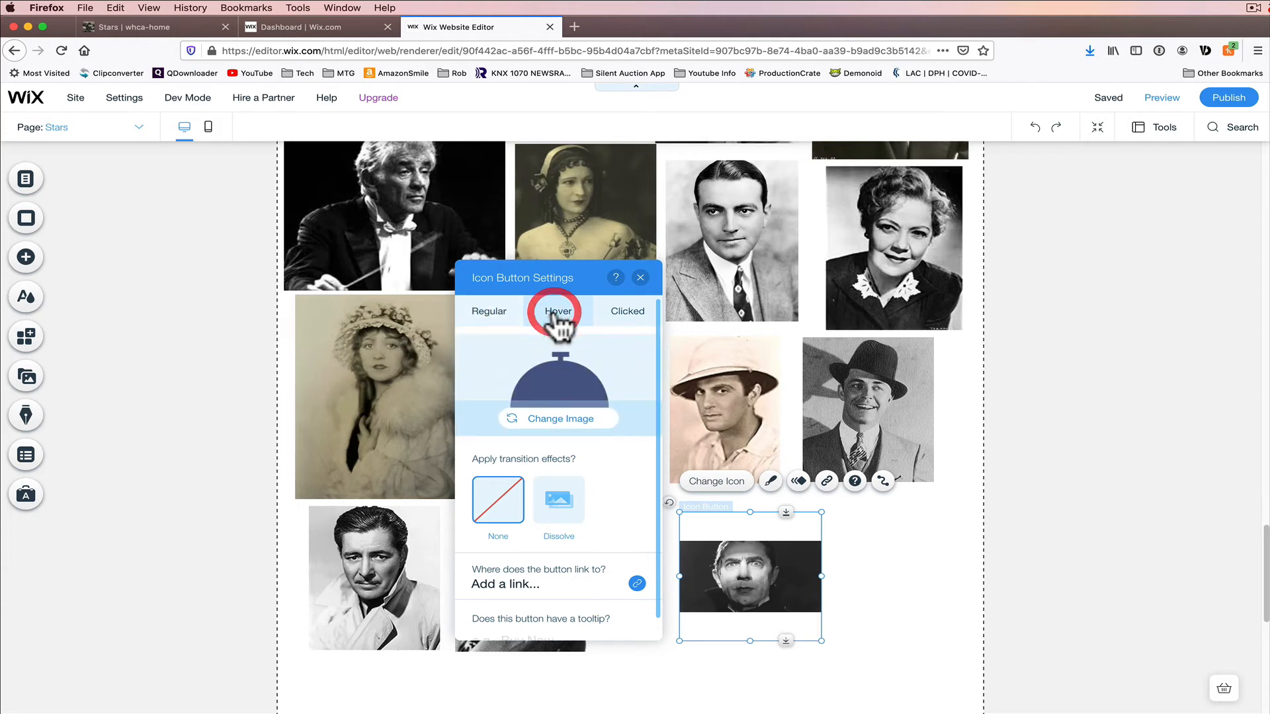
{"action": "left_click", "coordinate": [552, 417]}
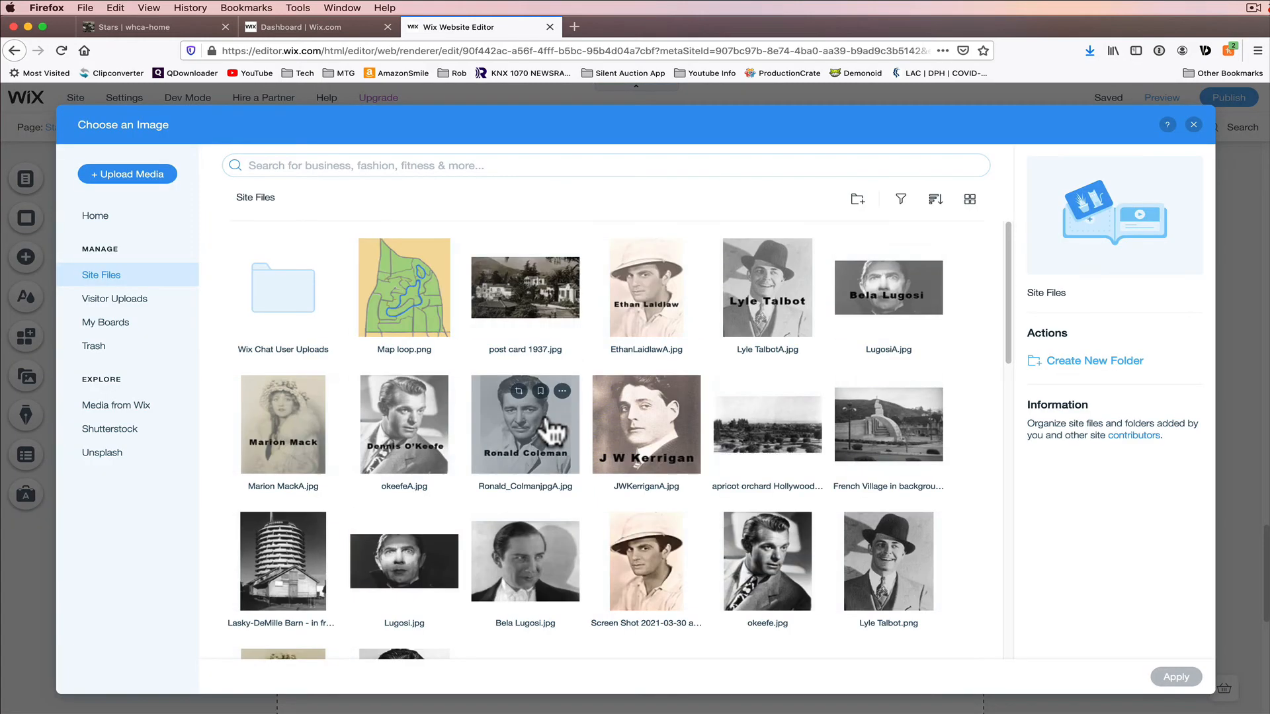
{"action": "left_click", "coordinate": [890, 314]}
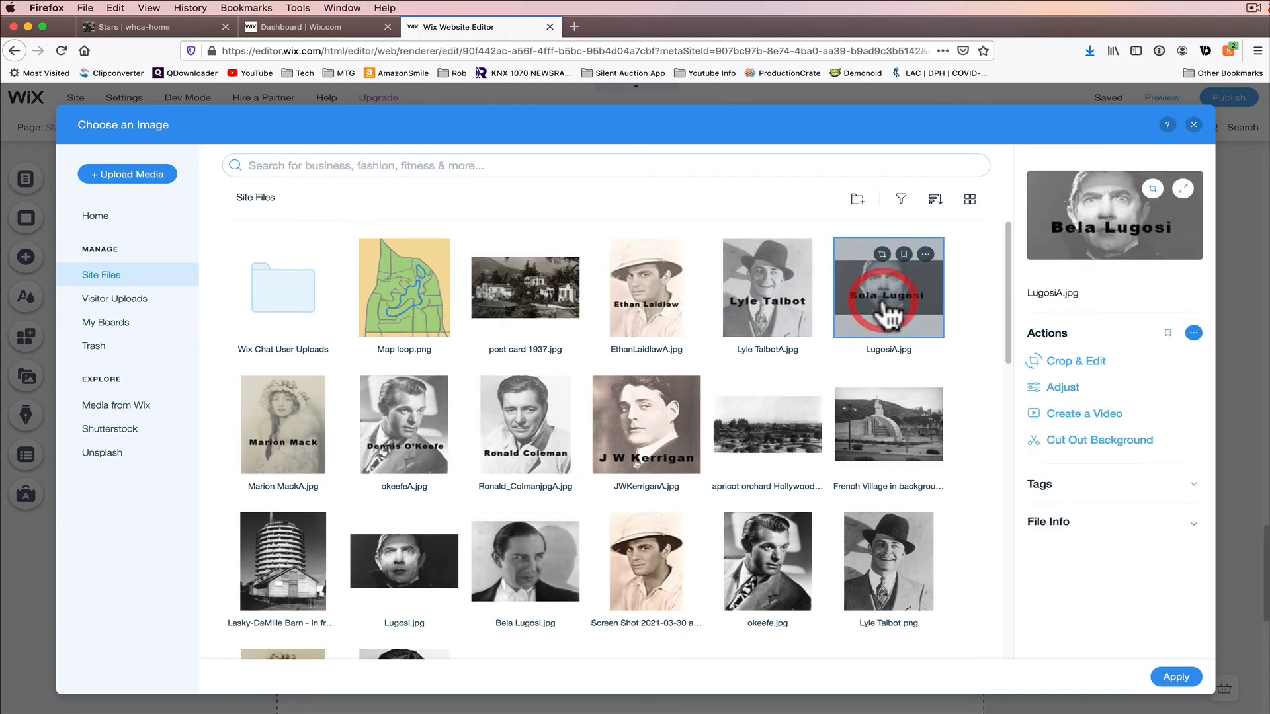
{"action": "left_click", "coordinate": [1176, 678]}
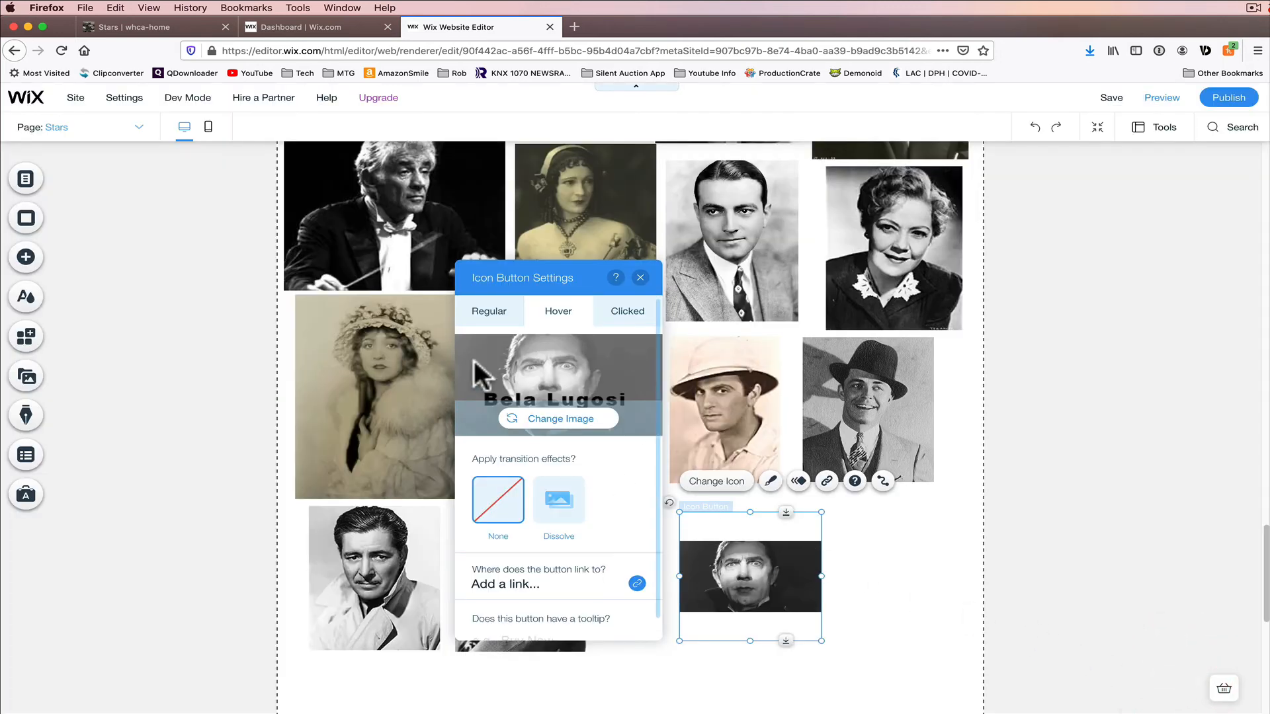
Step: Set the icon button's clicked-state image to LugosiA.jpg as well and close the button settings
{"action": "left_click", "coordinate": [623, 314]}
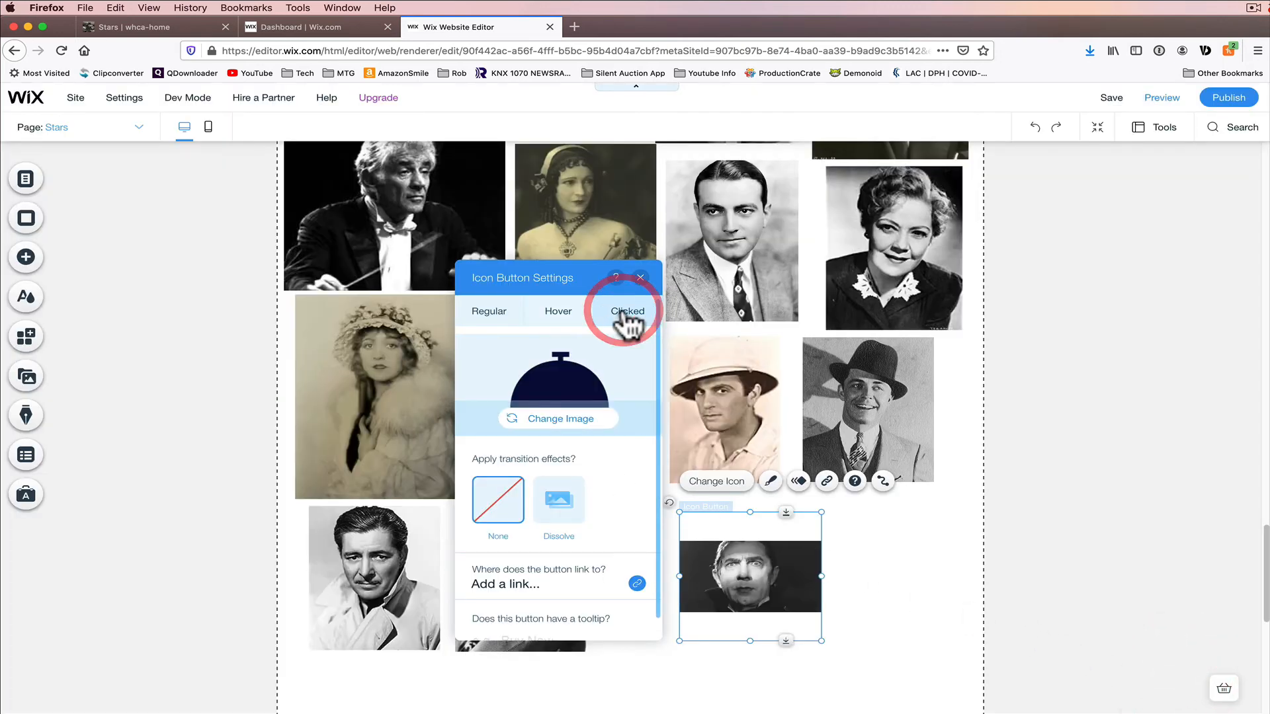
{"action": "left_click", "coordinate": [559, 423]}
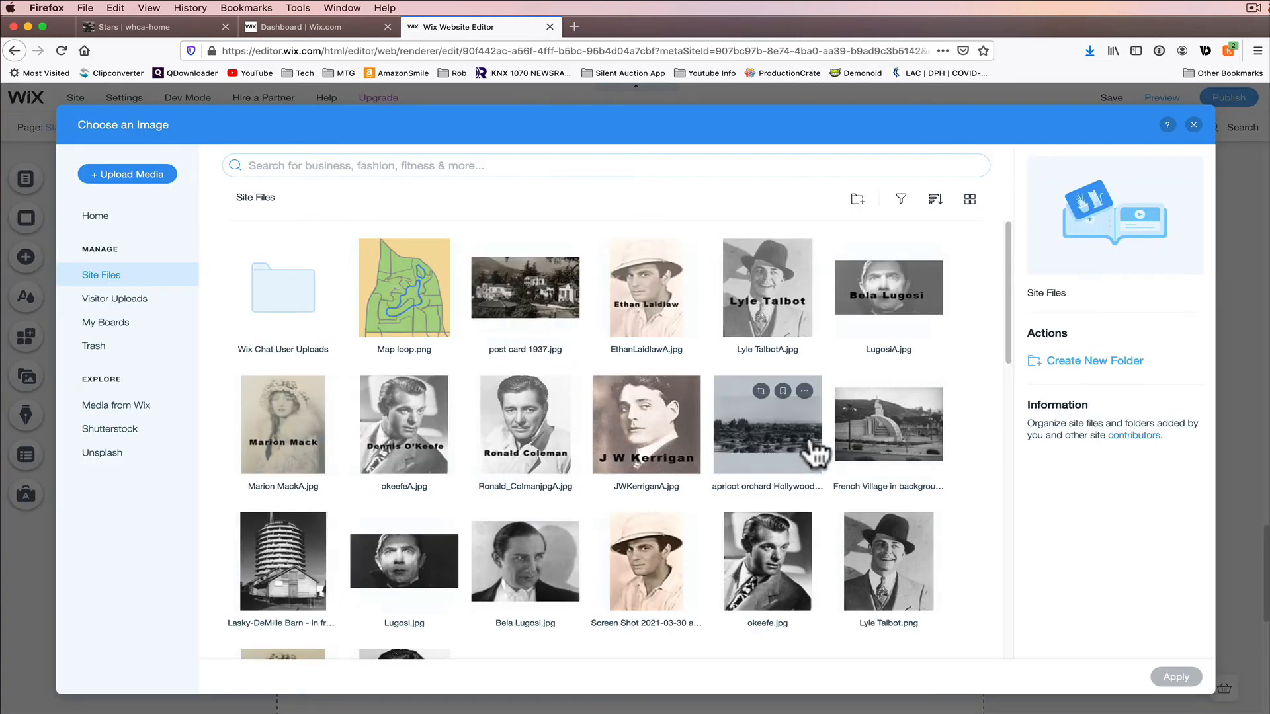
{"action": "left_click", "coordinate": [903, 314]}
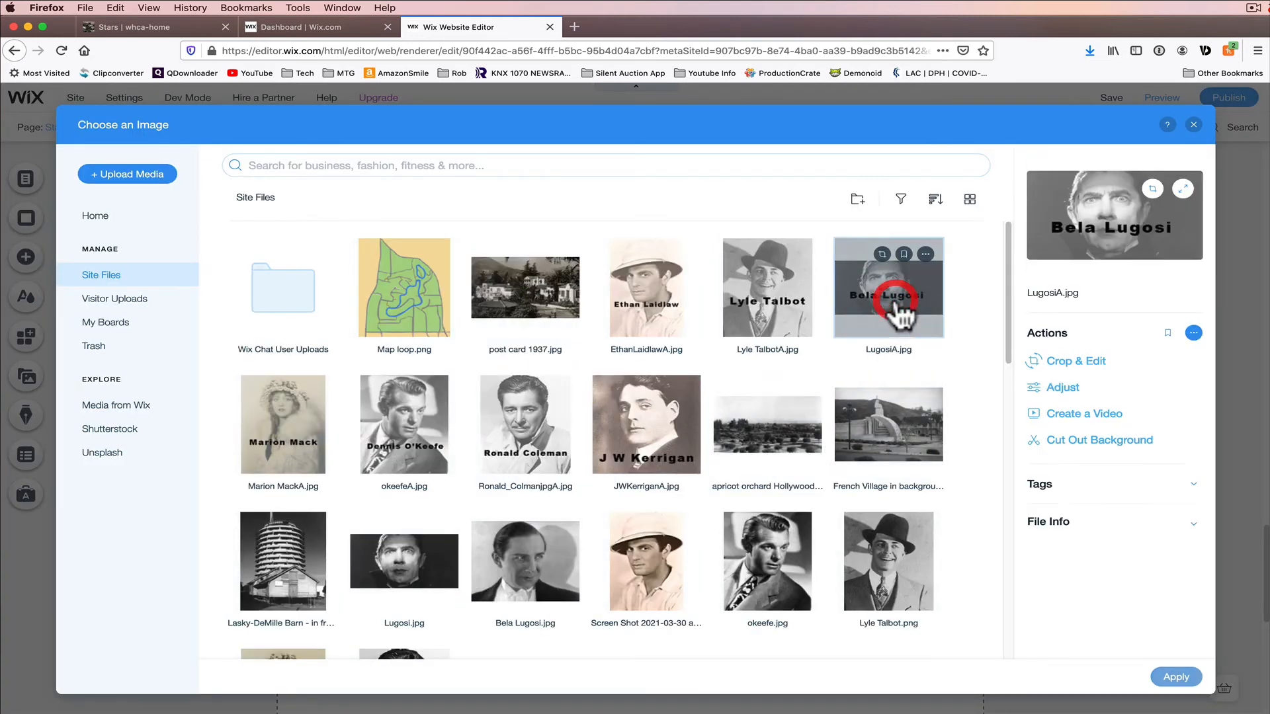
{"action": "left_click", "coordinate": [1181, 677]}
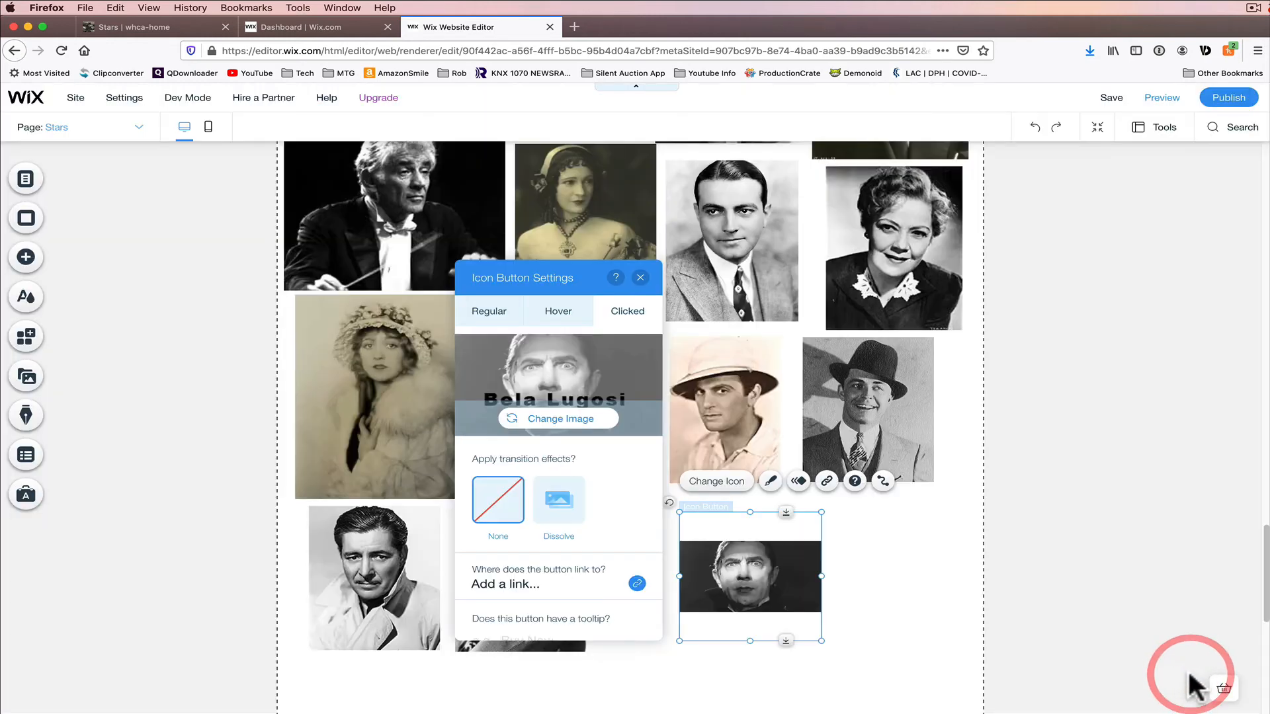
{"action": "left_click", "coordinate": [640, 277]}
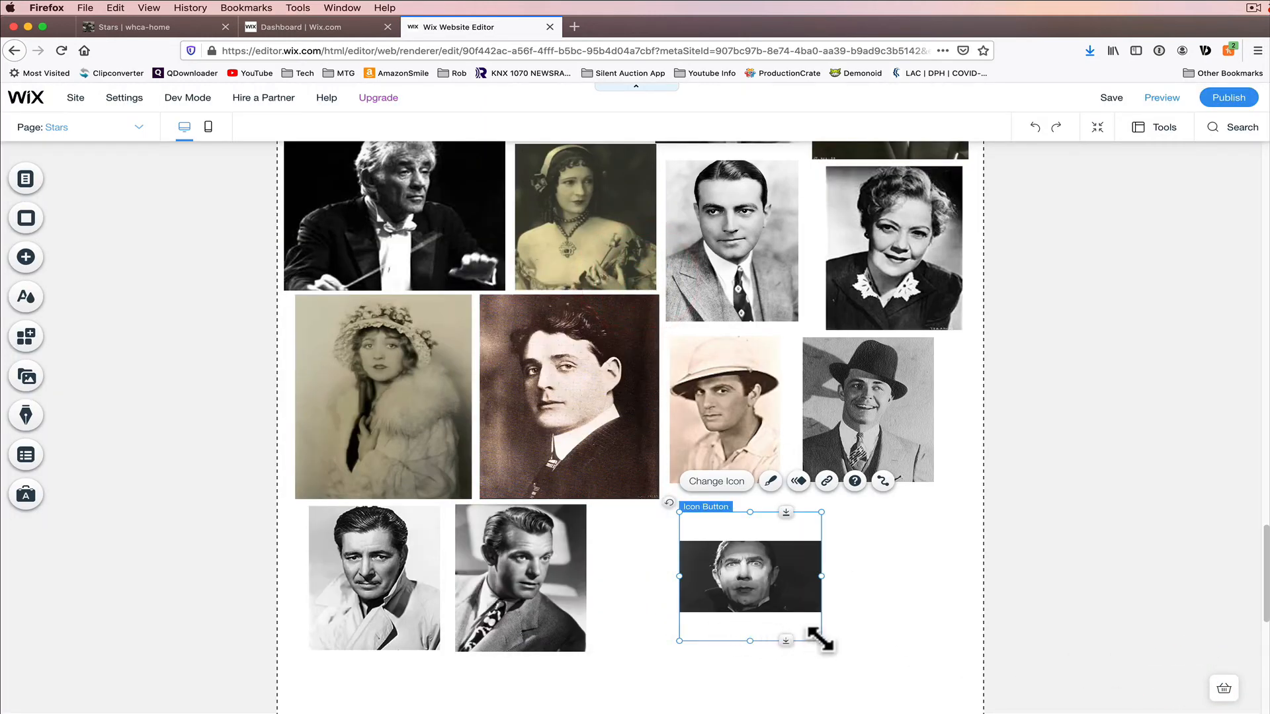
Step: Enlarge the icon button by resizing it from its corners, then deselect it
{"action": "left_click_drag", "start_coordinate": [820, 641], "coordinate": [875, 668]}
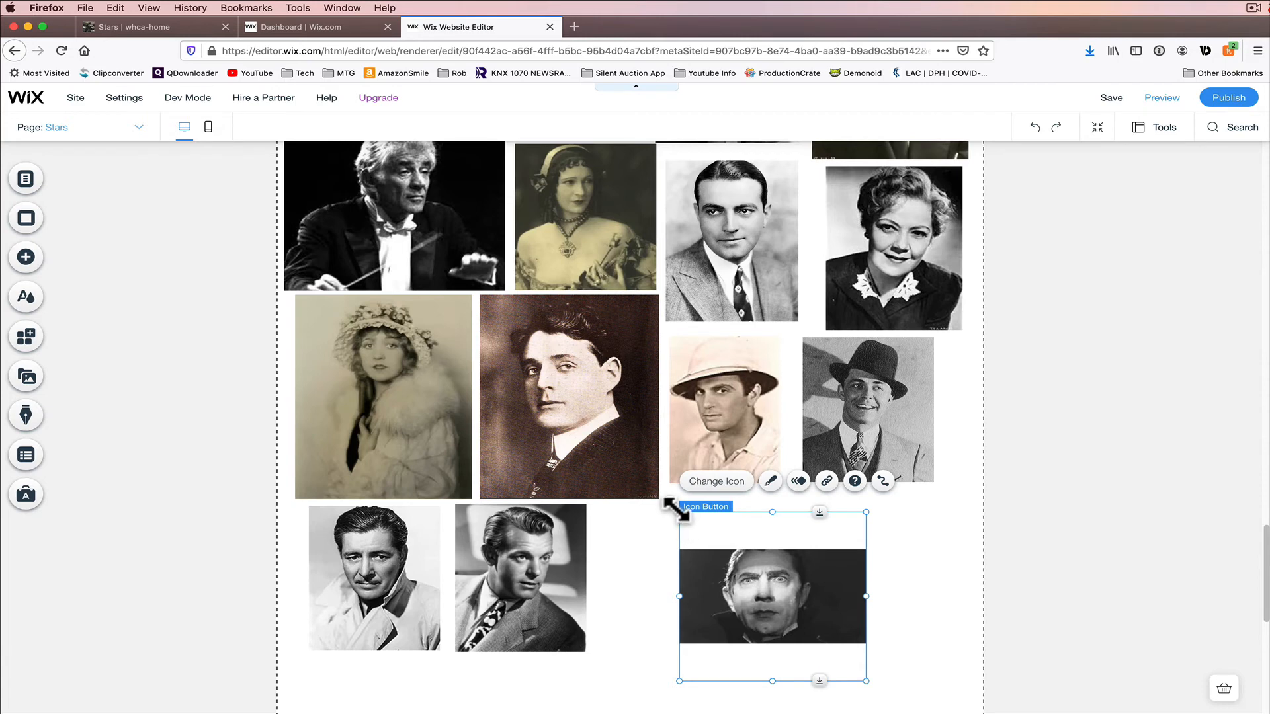
{"action": "left_click_drag", "start_coordinate": [678, 511], "coordinate": [671, 504]}
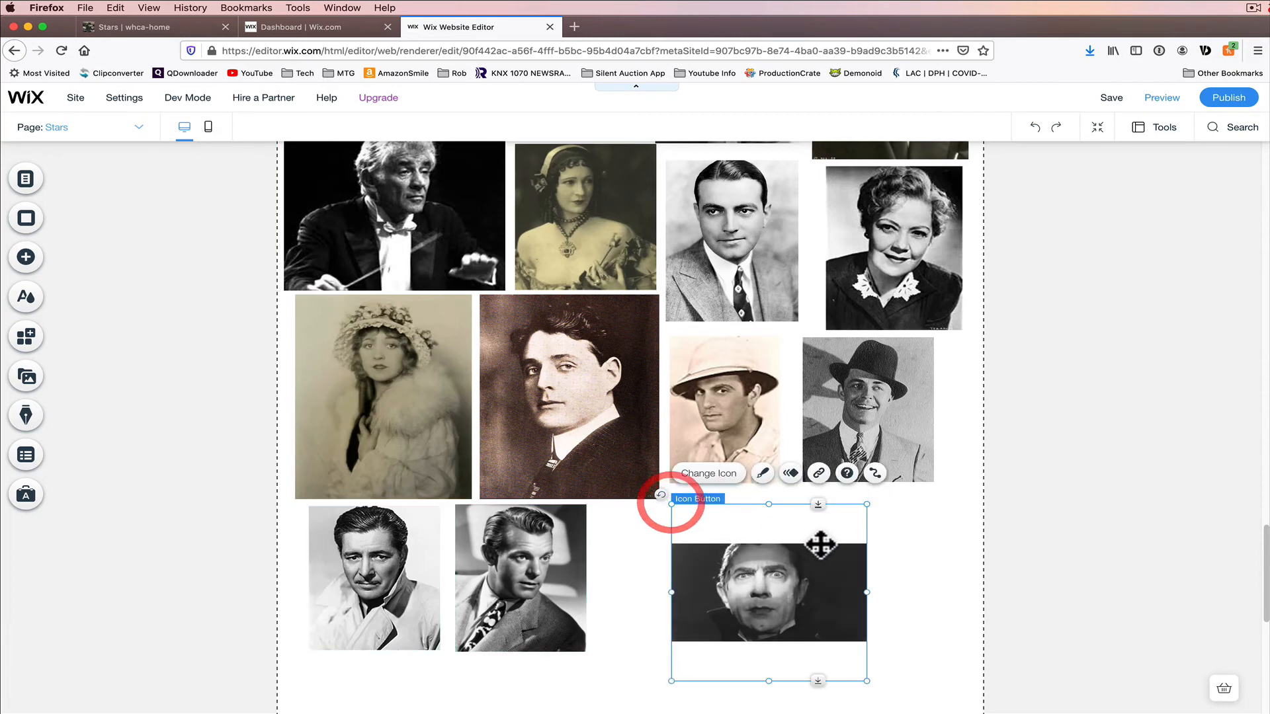
{"action": "left_click", "coordinate": [919, 574]}
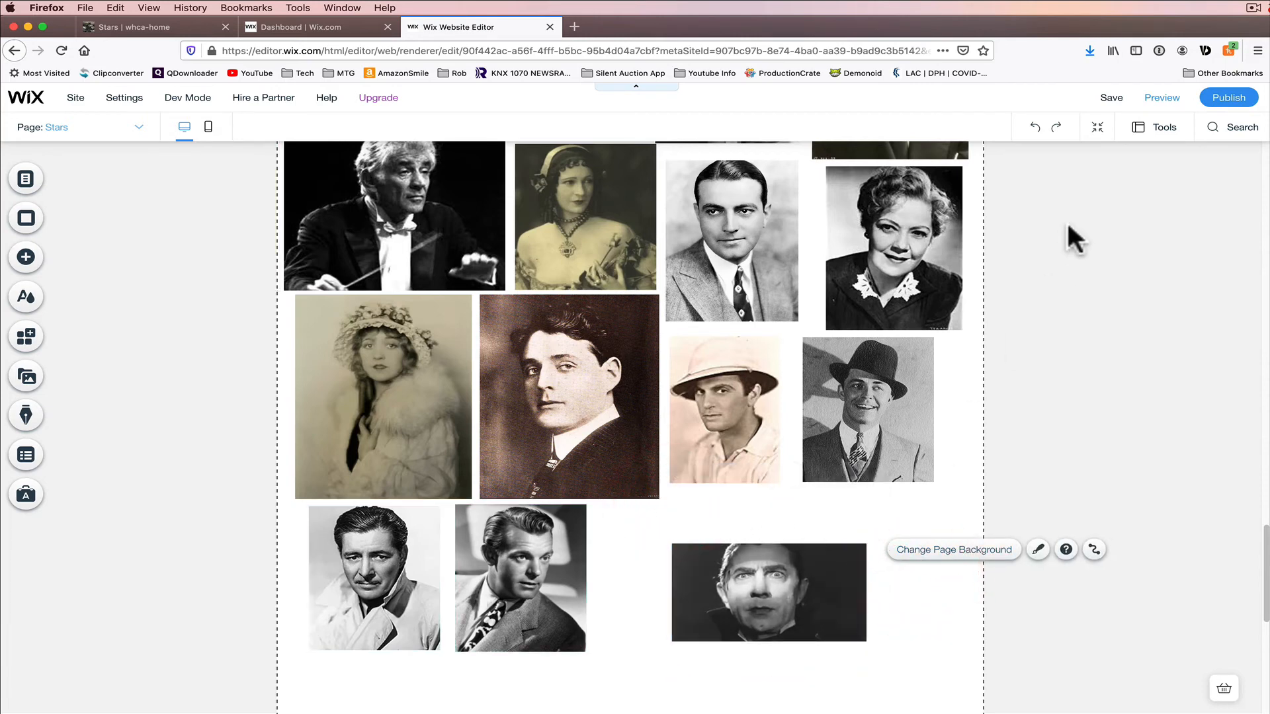
Step: Preview the page to check the enlarged button, then return to the editor
{"action": "left_click", "coordinate": [1156, 99]}
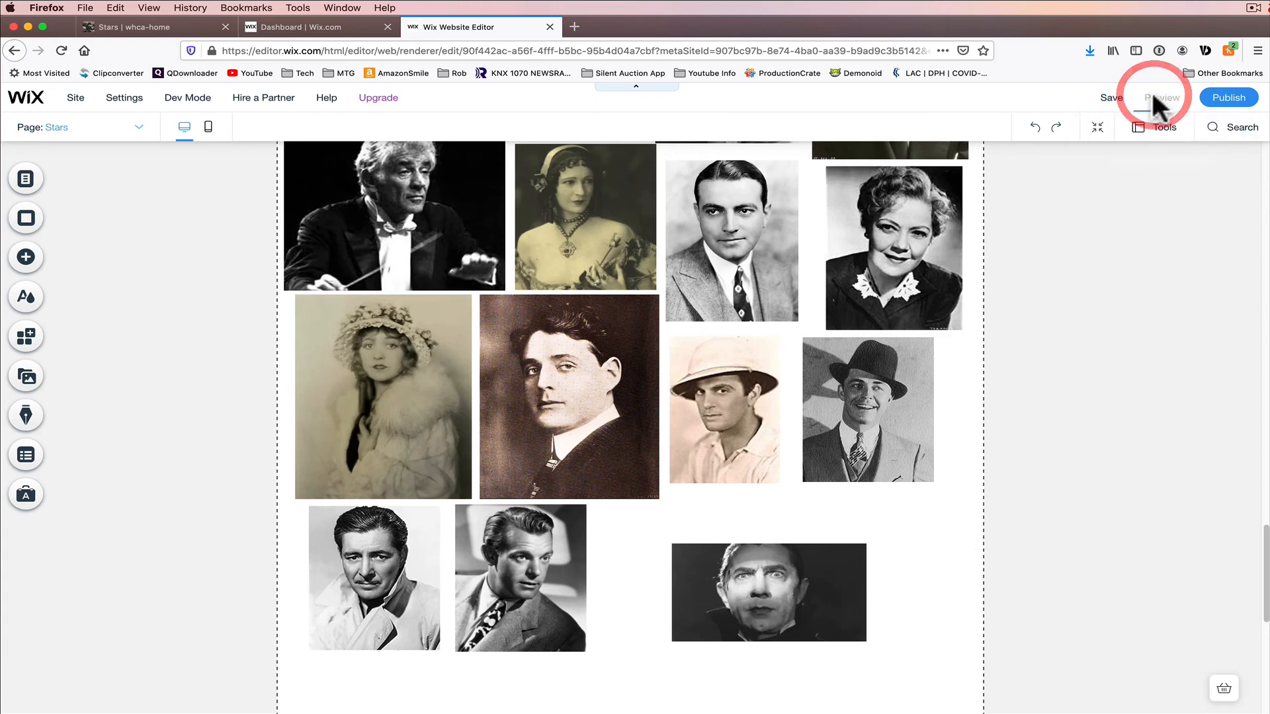
{"action": "scroll", "coordinate": [954, 516], "scroll_direction": "down", "scroll_amount": 1}
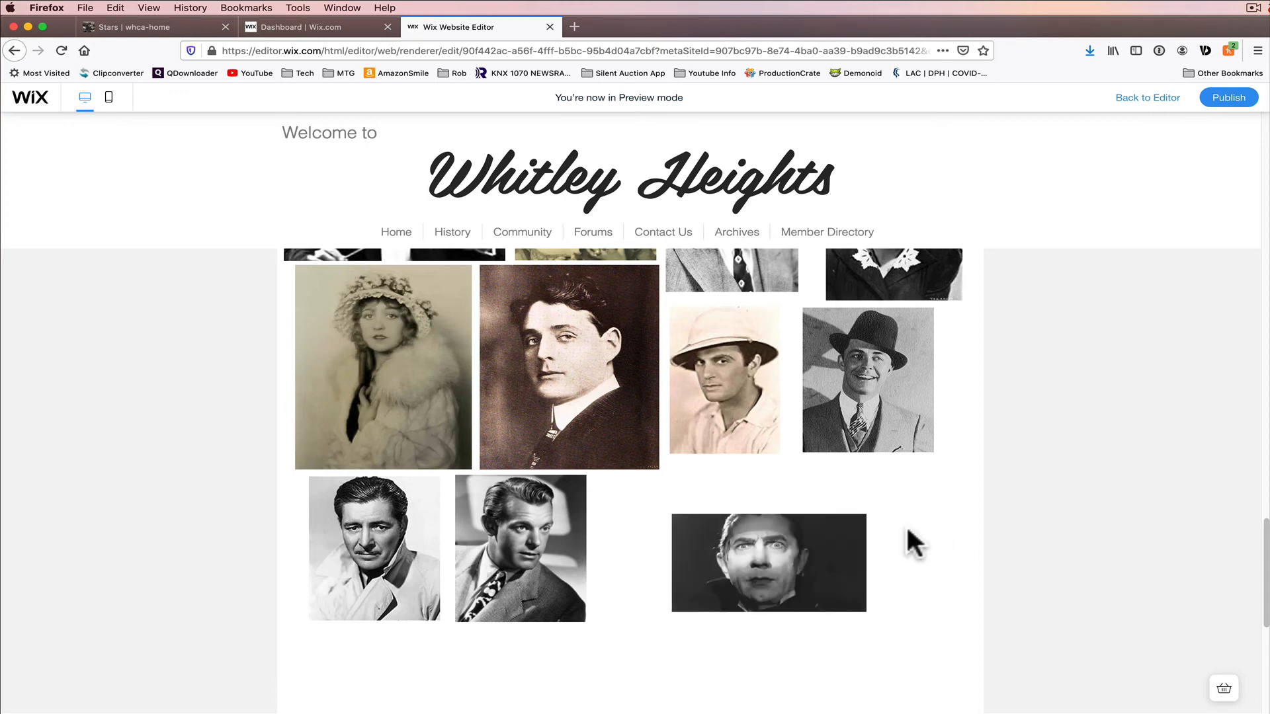
{"action": "left_click", "coordinate": [1139, 99]}
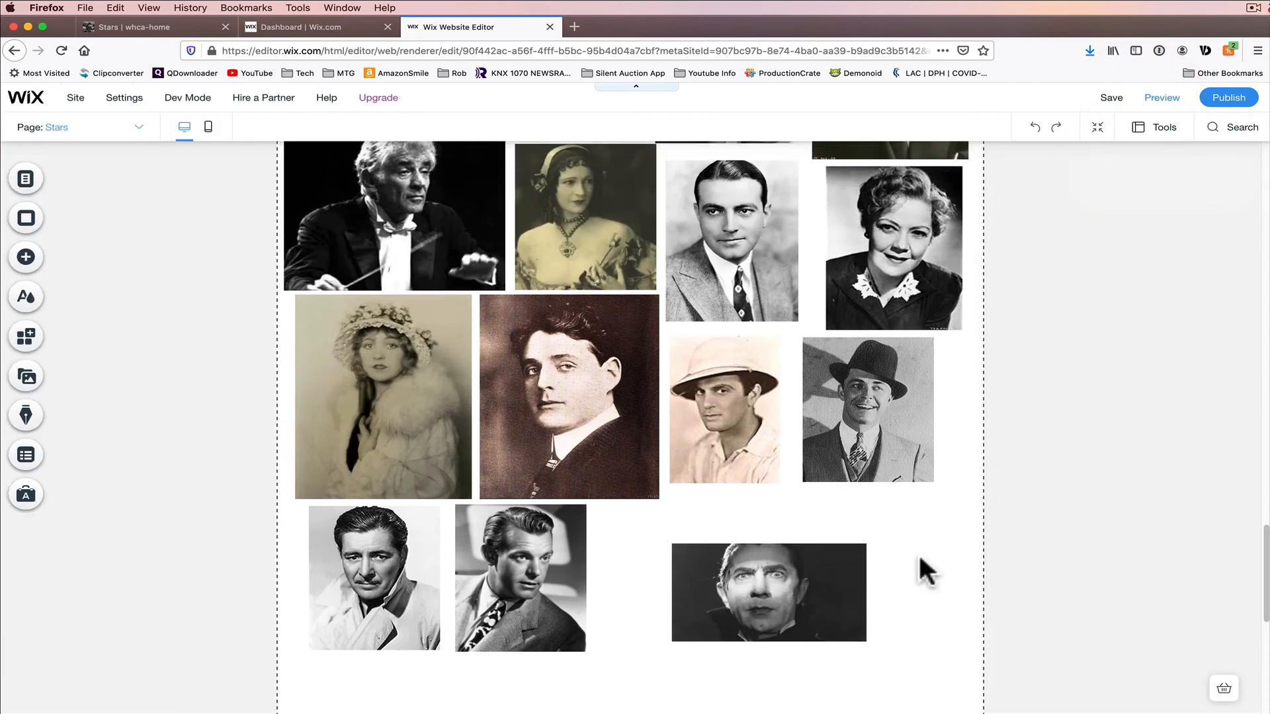
{"action": "left_click", "coordinate": [774, 576]}
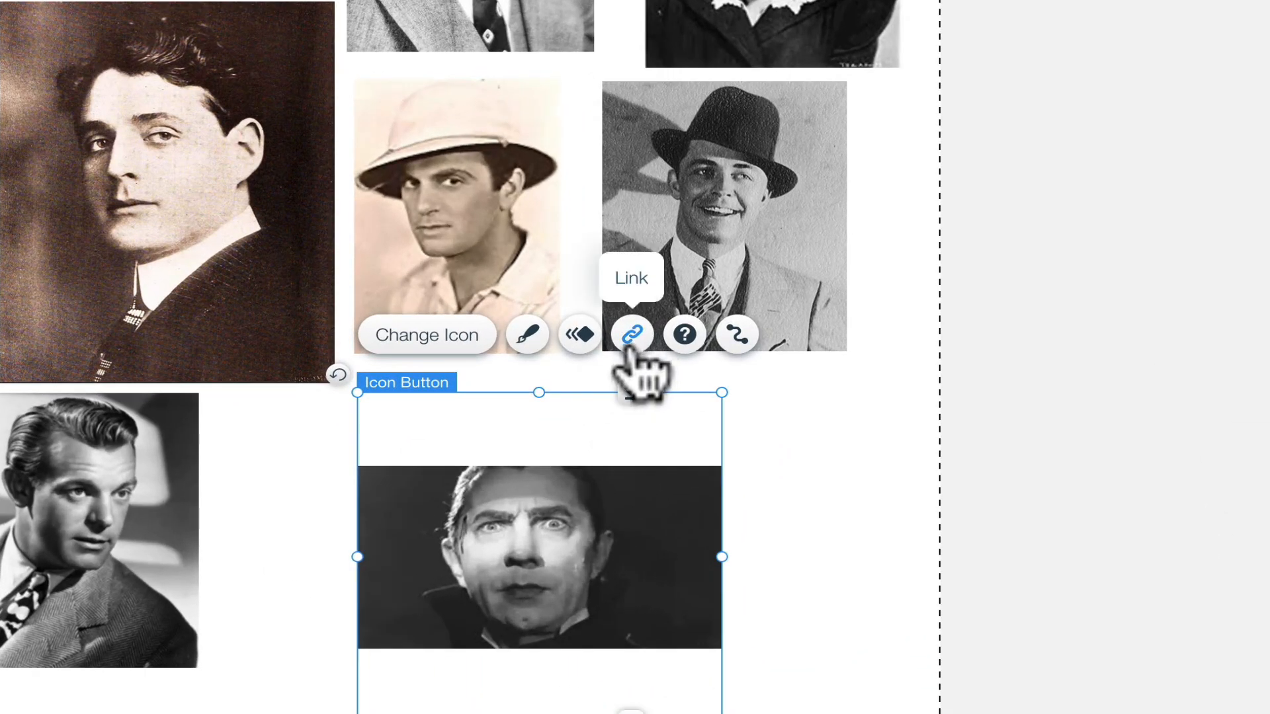
{"action": "left_click", "coordinate": [628, 338]}
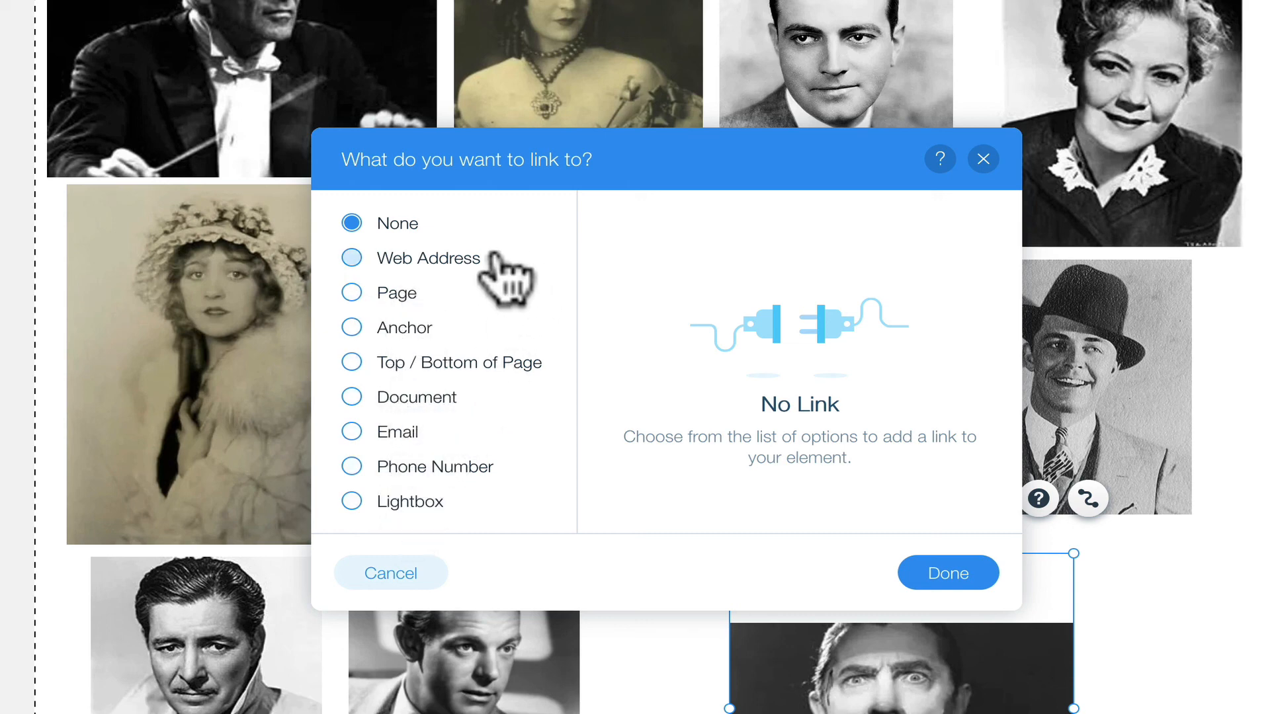
{"action": "left_click", "coordinate": [351, 257]}
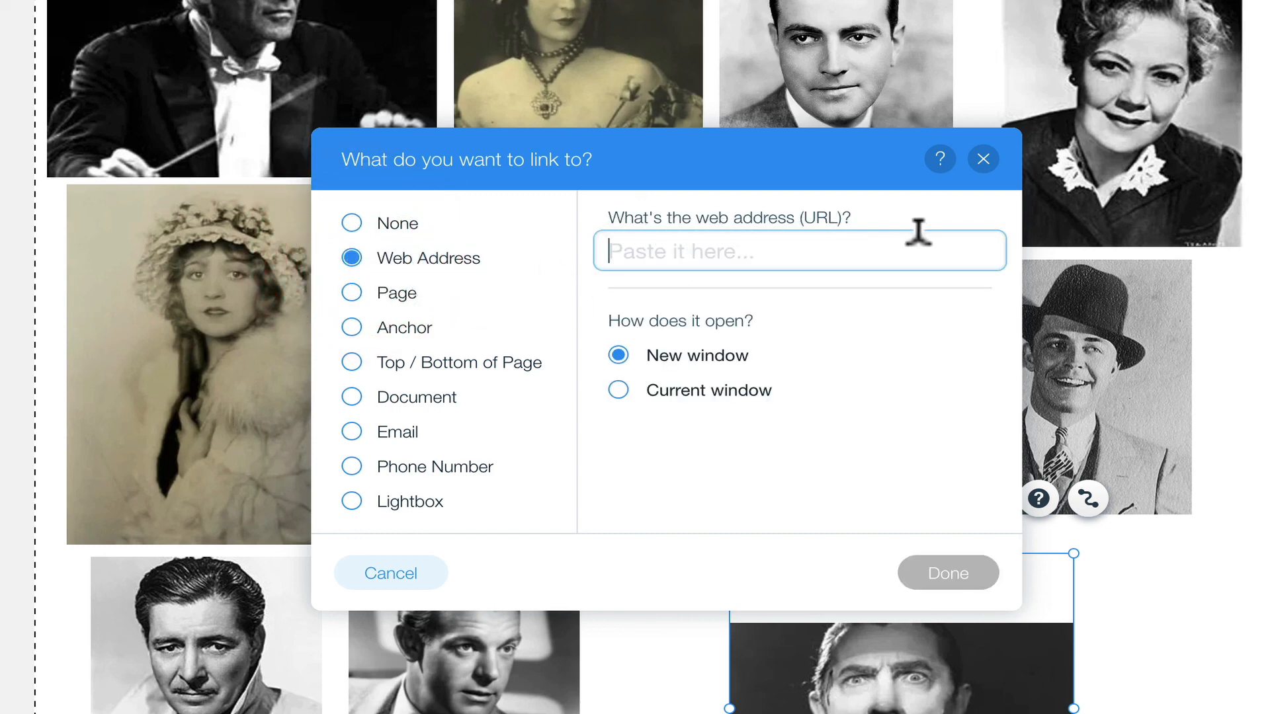
{"action": "left_click", "coordinate": [878, 414]}
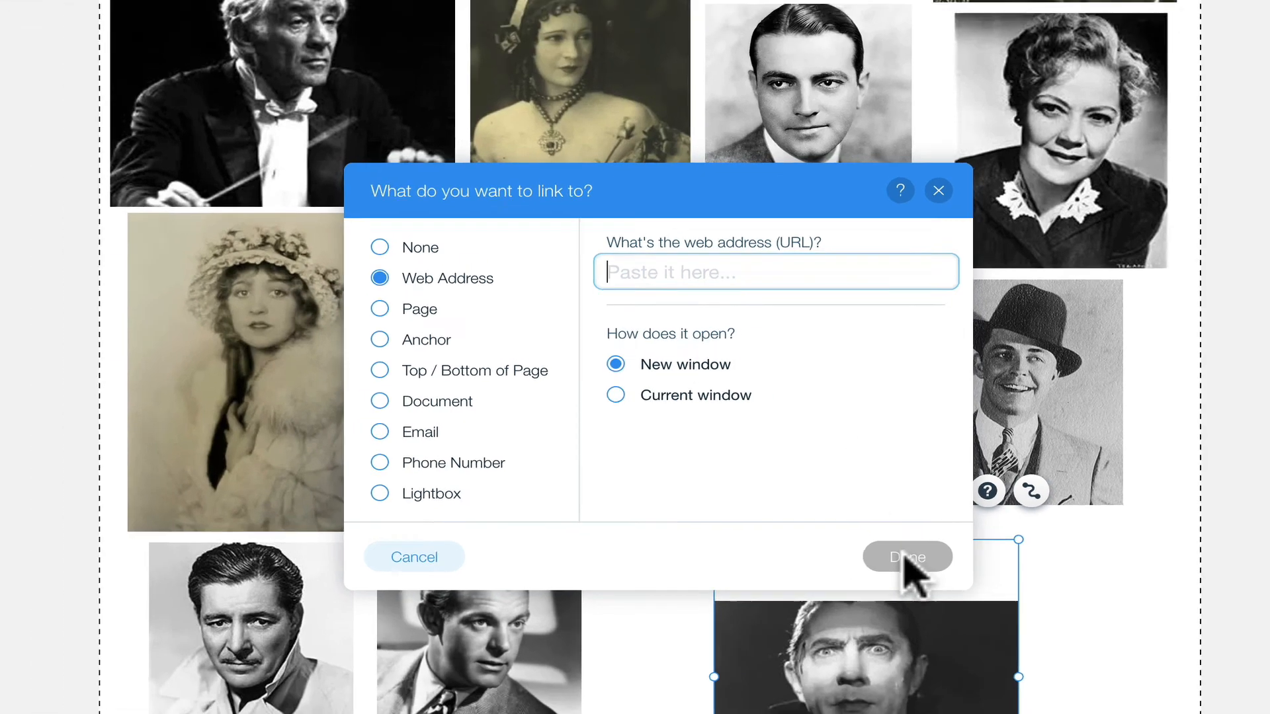
{"action": "left_click", "coordinate": [944, 573]}
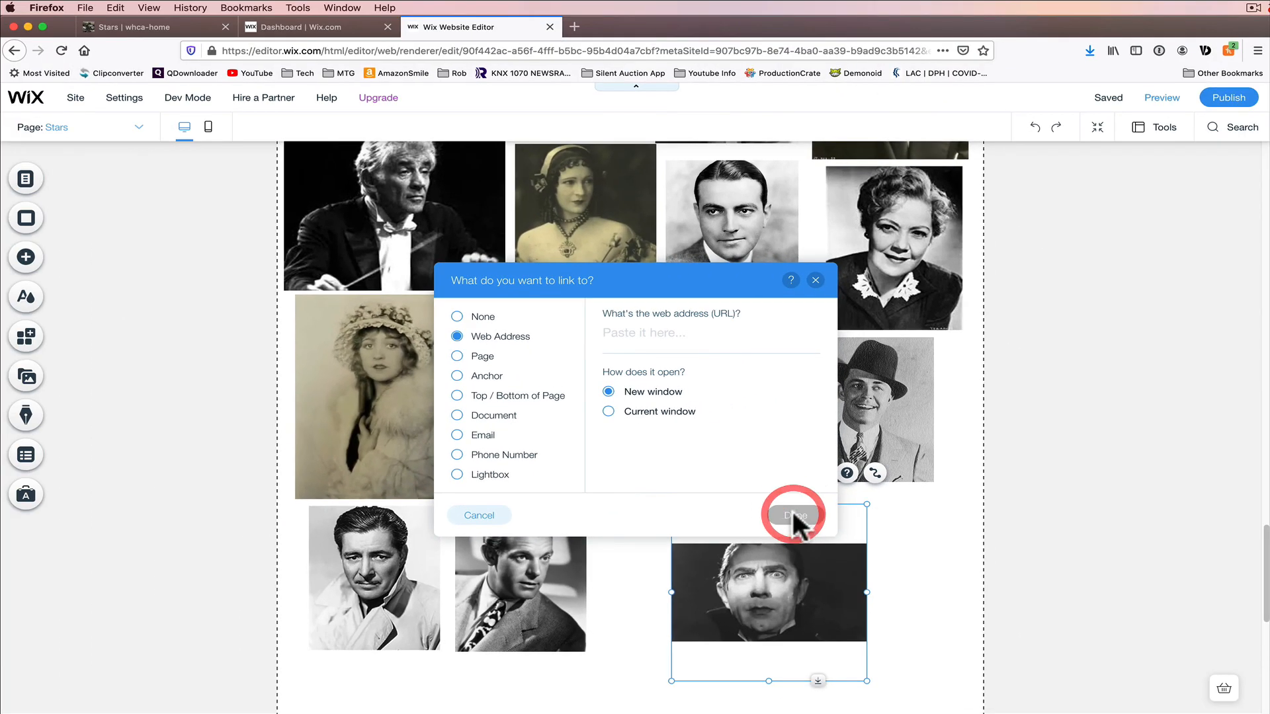
{"action": "left_click", "coordinate": [815, 280]}
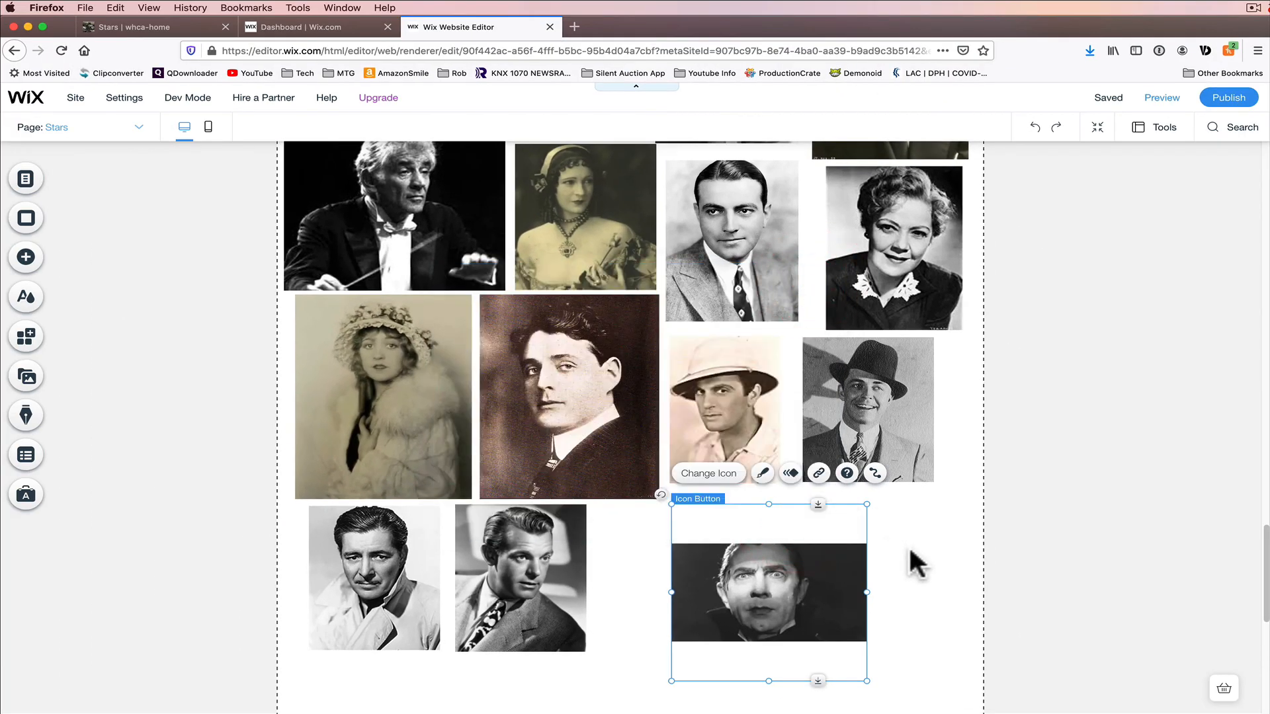